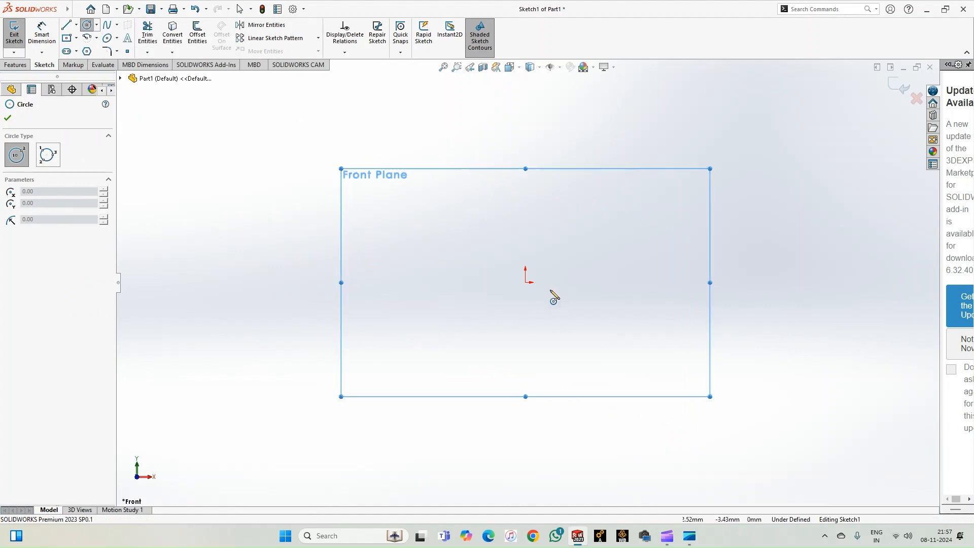
- Sketch a circle of about 56 mm radius centred on the origin and a smaller concentric circle inside it
click(525, 282)
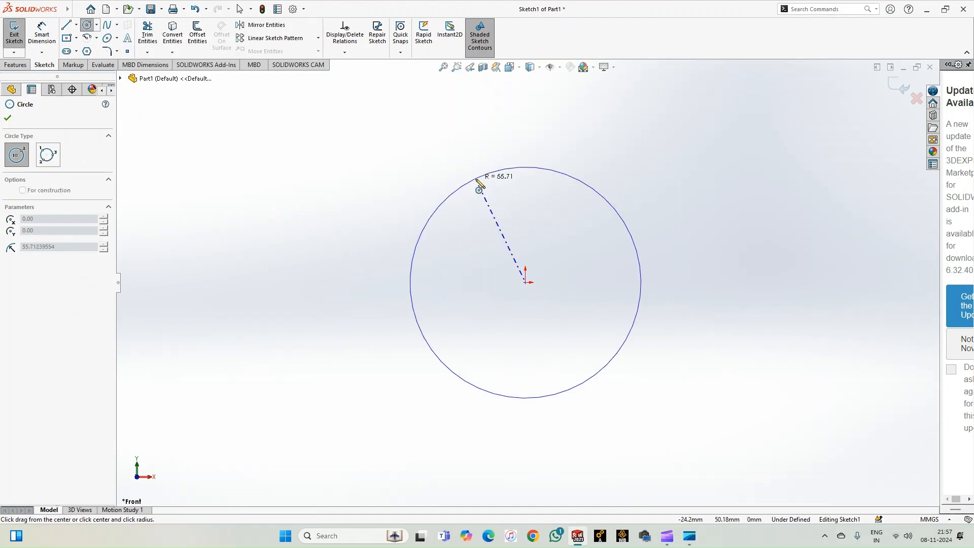
click(476, 179)
click(525, 282)
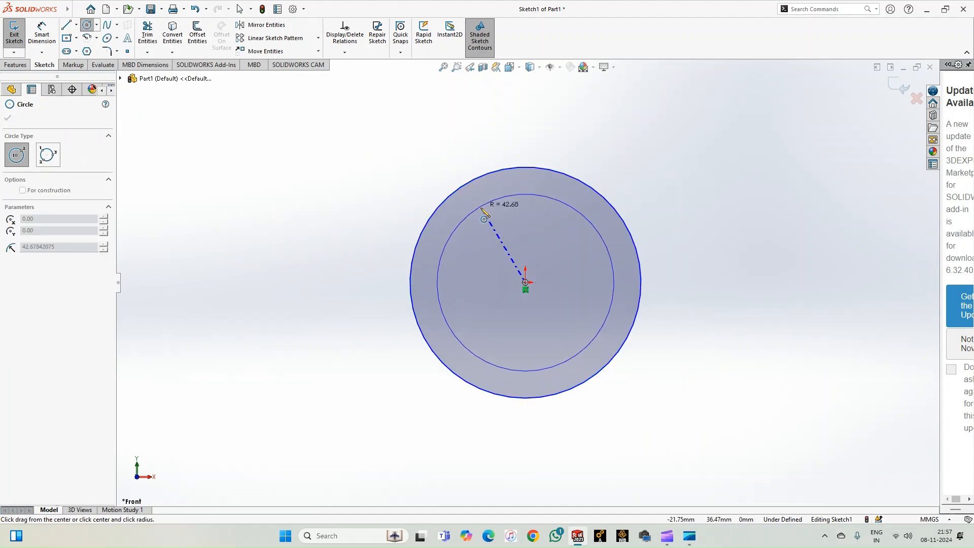
click(485, 222)
- Dimension the outer circle with a diameter of 40 mm
click(53, 30)
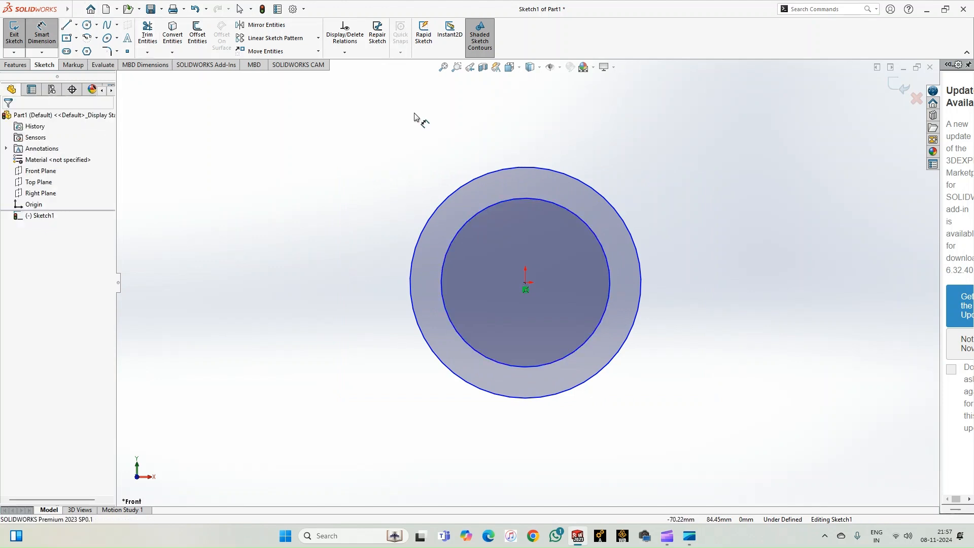
click(600, 189)
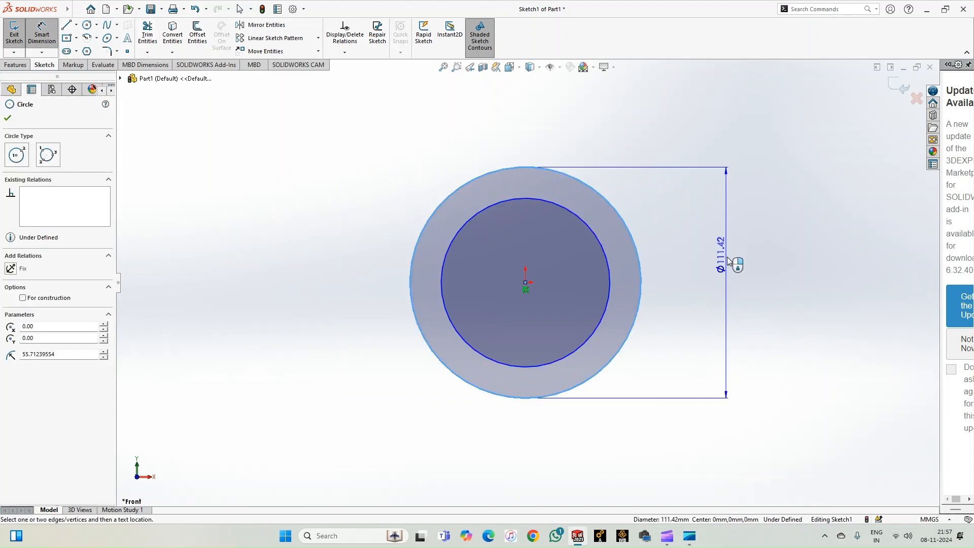
click(733, 311)
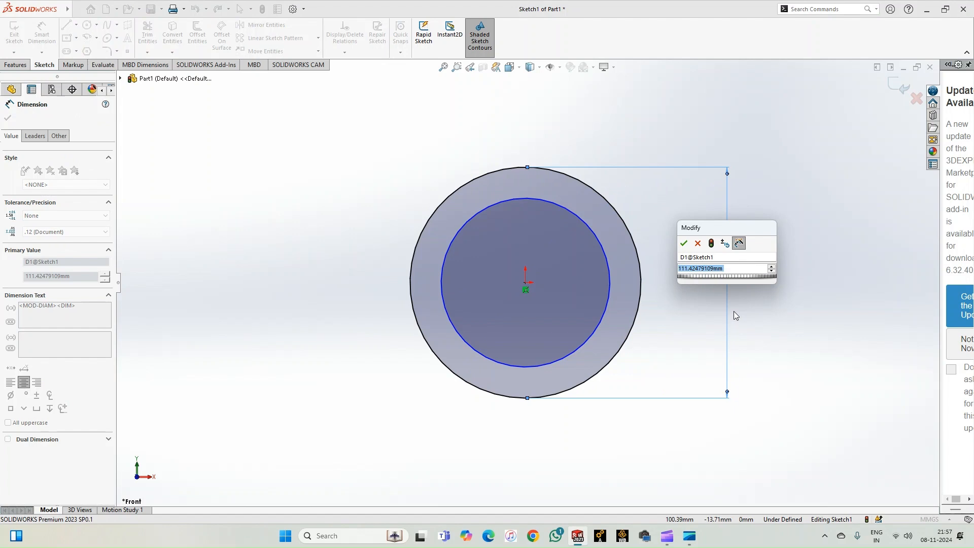
text(40)
key(Return)
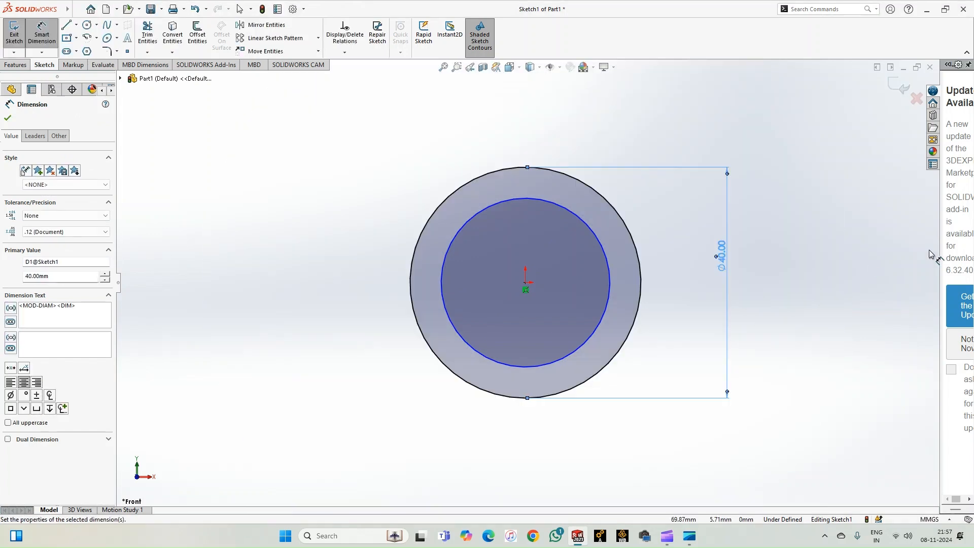
- Dimension the inner circle with a diameter of 32.5 mm and finish dimensioning
click(561, 207)
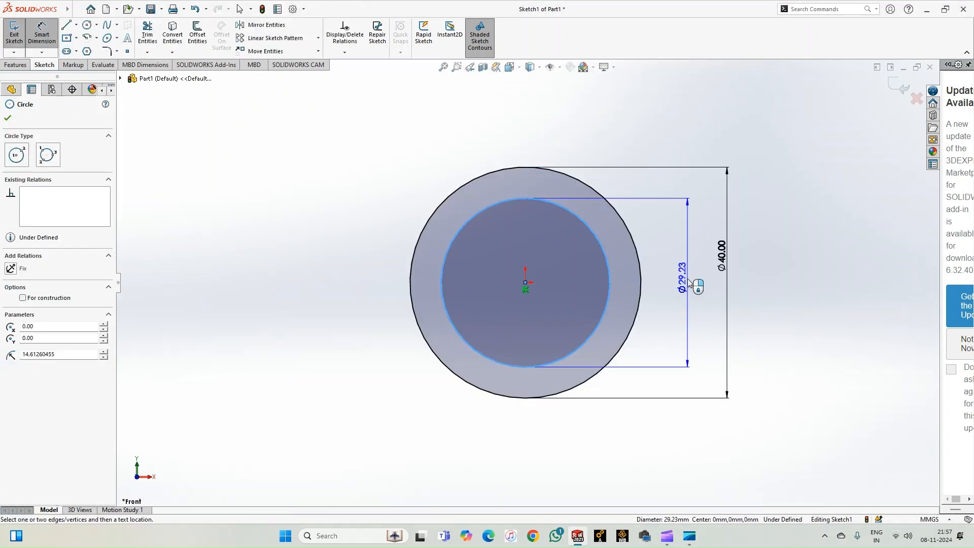
click(688, 282)
text(32.5)
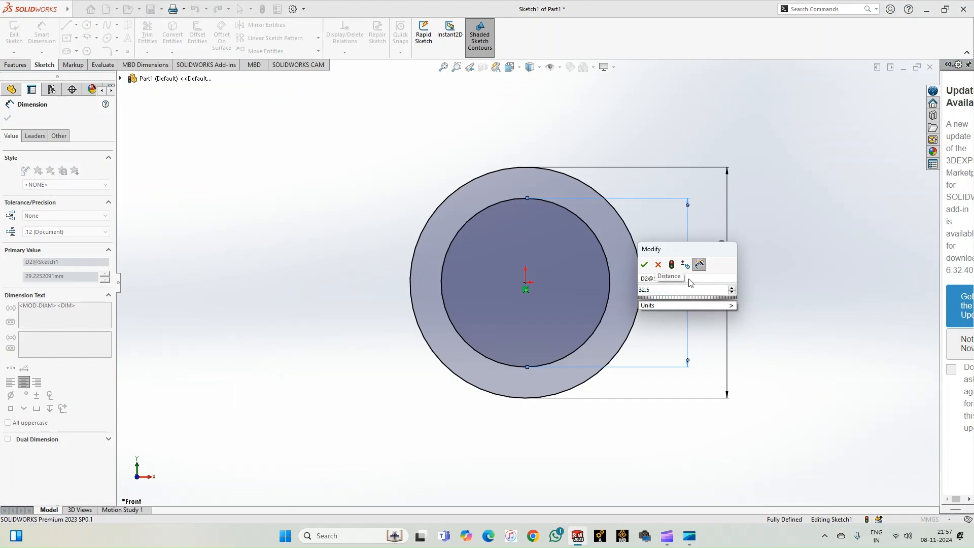
key(Return)
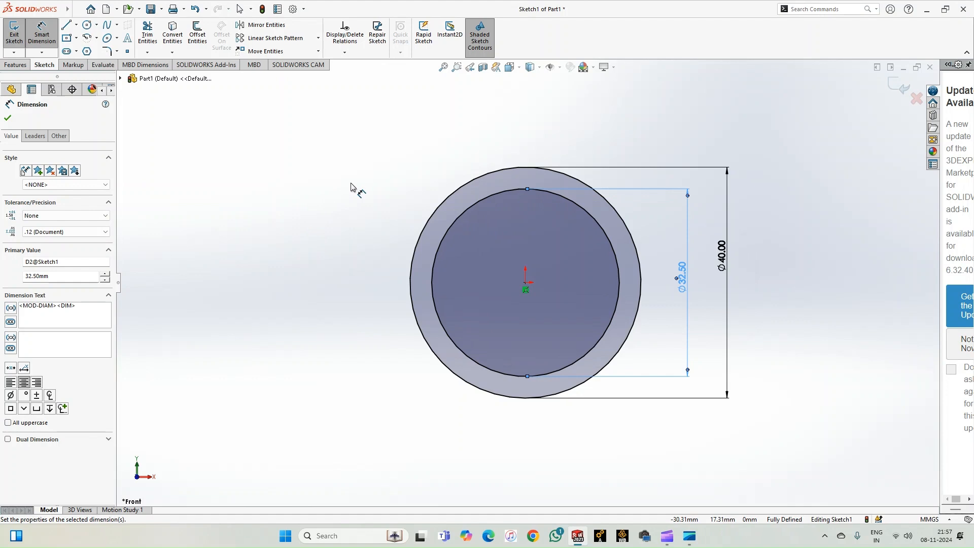
scroll(537, 287, down, 3)
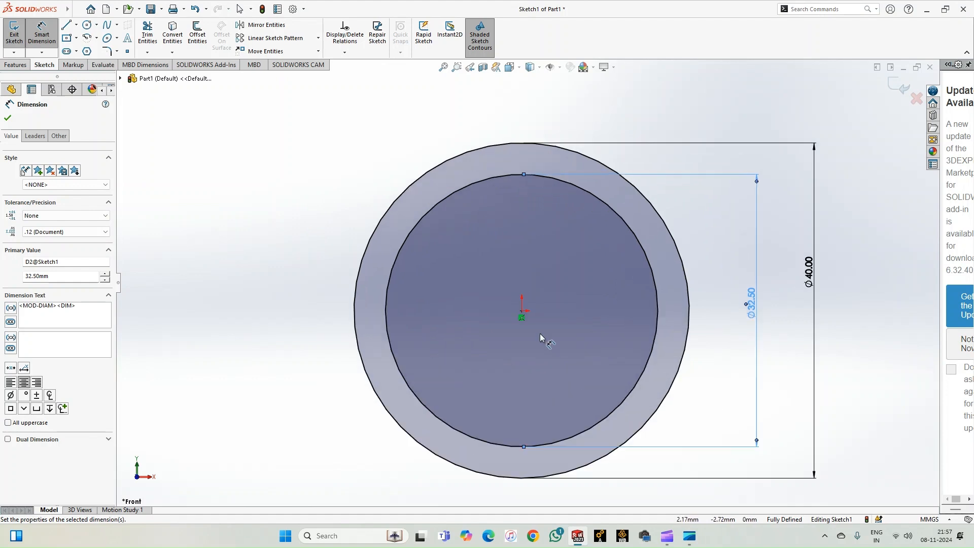
scroll(504, 278, up, 5)
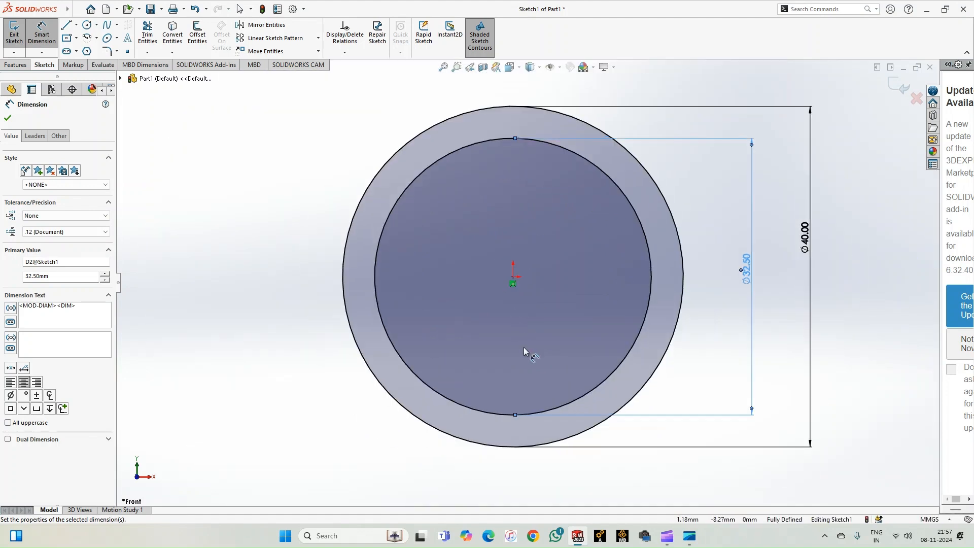
click(7, 118)
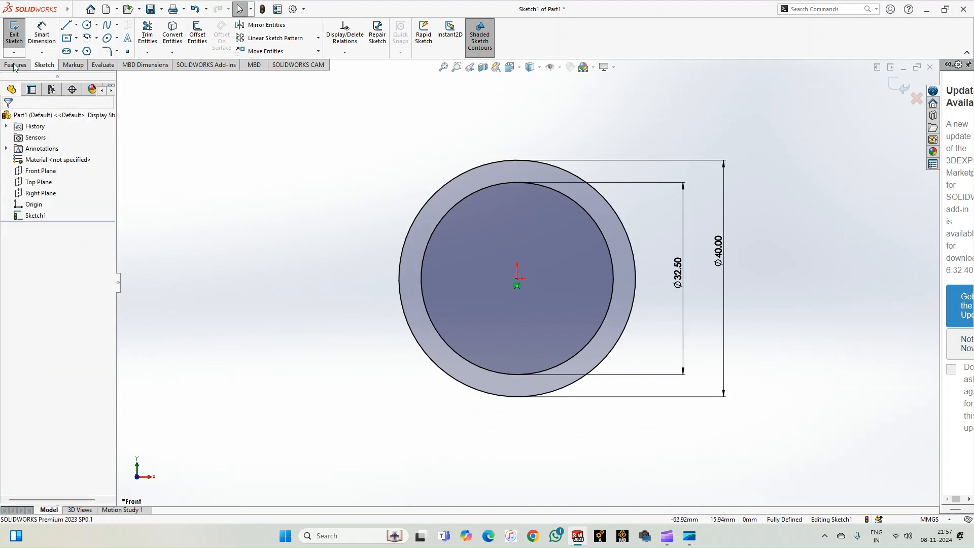
- Exit the sketch and extrude the ring profile as a boss, Mid Plane, with a depth of 16 mm
click(14, 33)
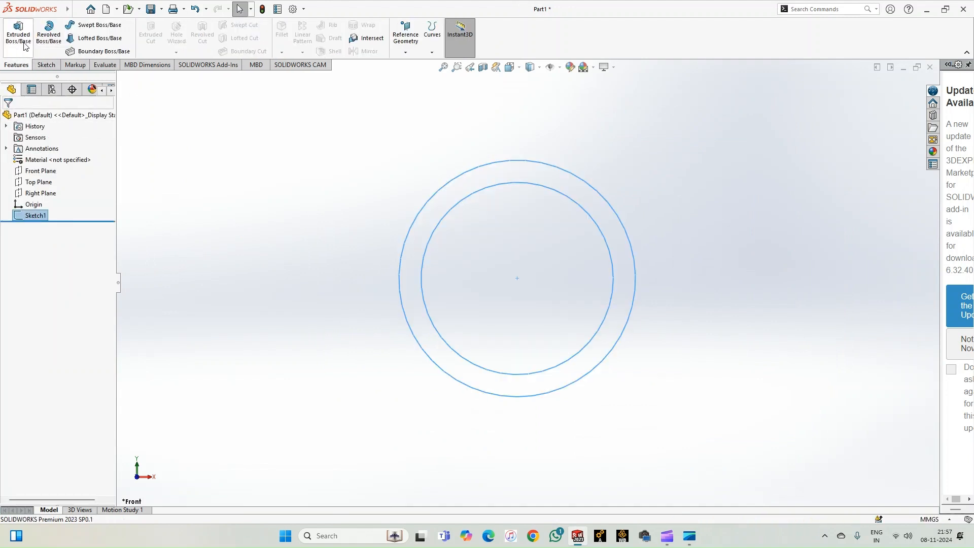
click(24, 44)
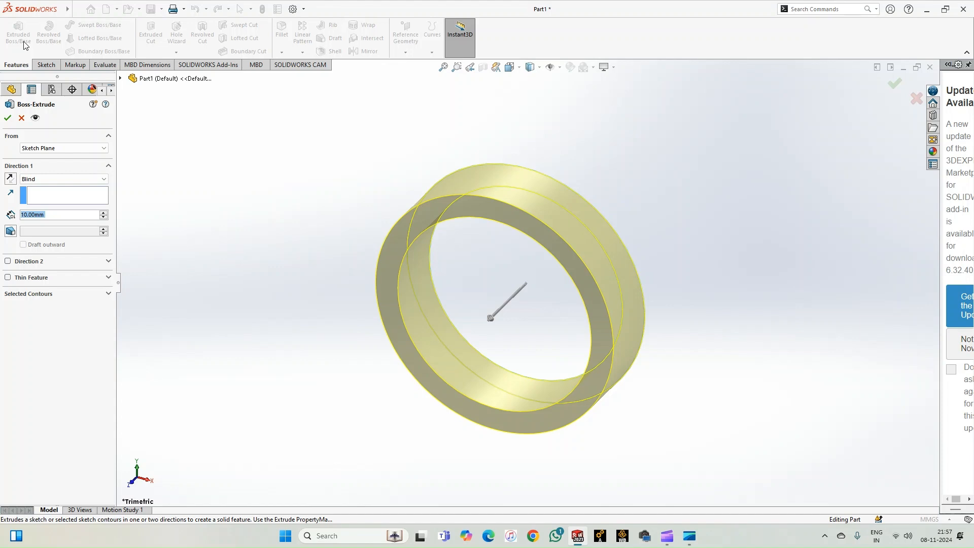
click(69, 179)
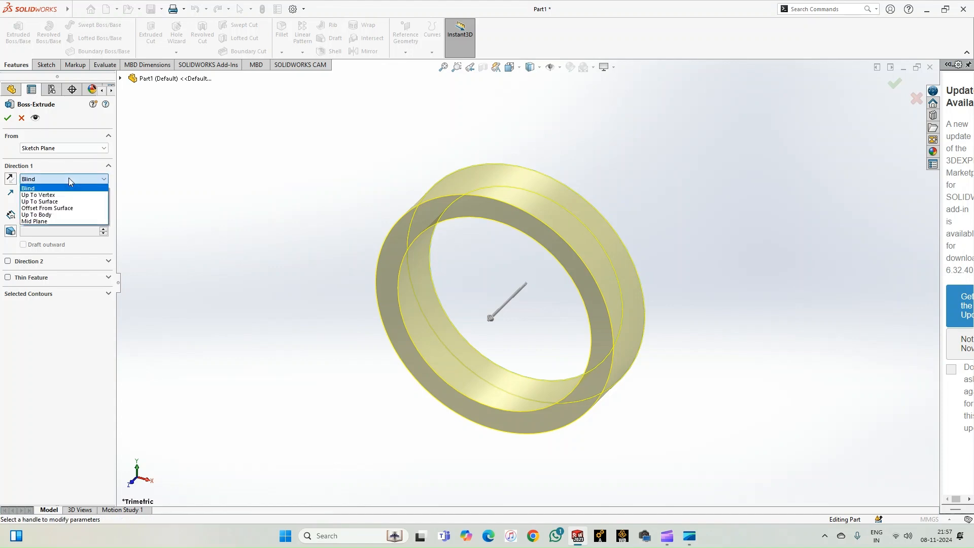
click(47, 222)
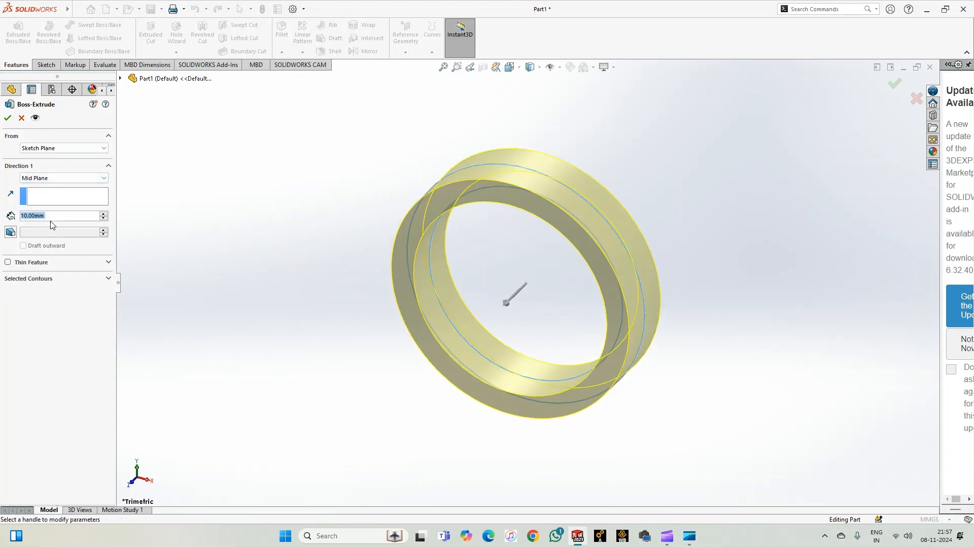
text(16)
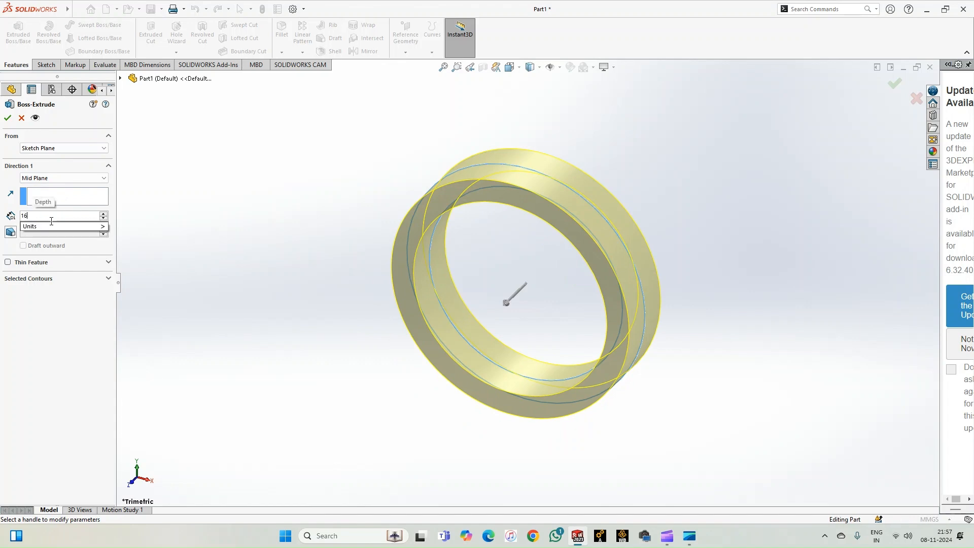
key(Return)
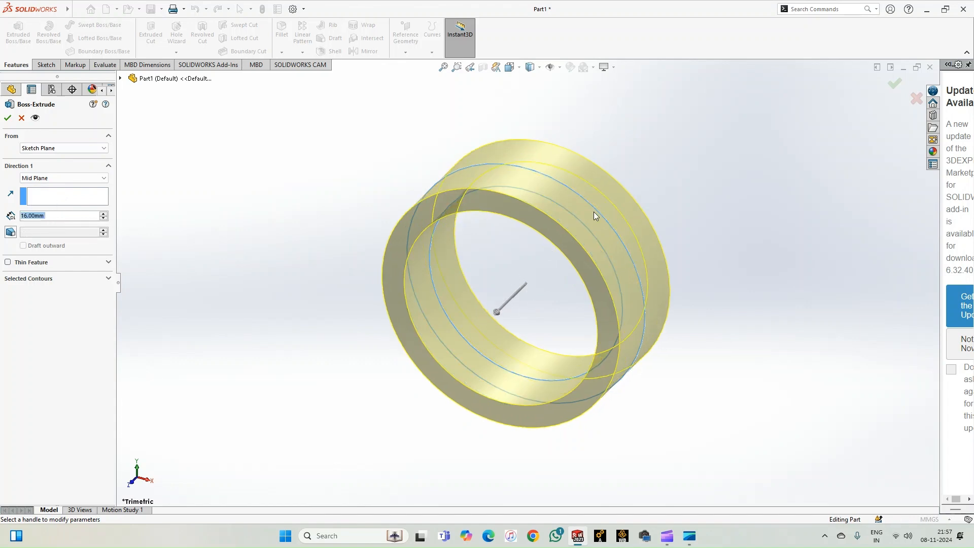
click(896, 87)
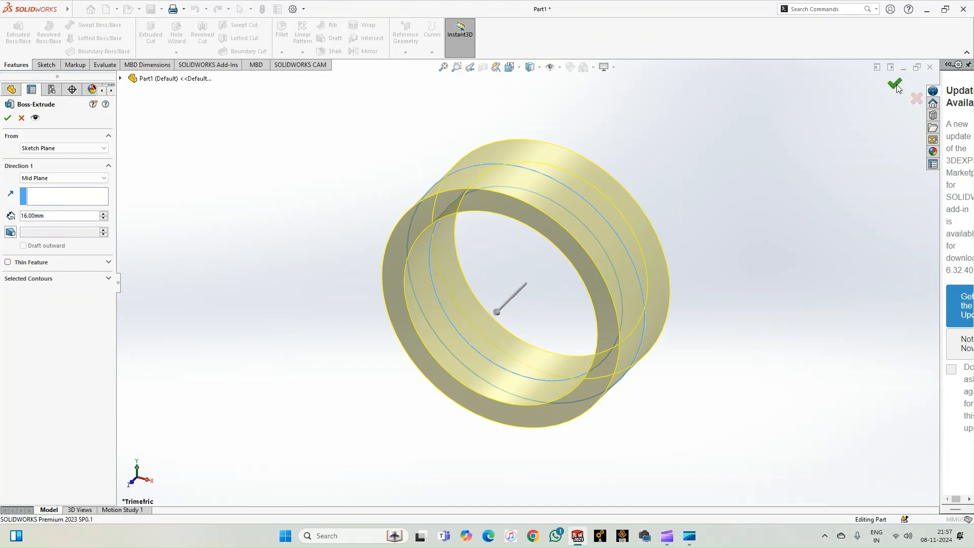
middle_drag(734, 252, 737, 274)
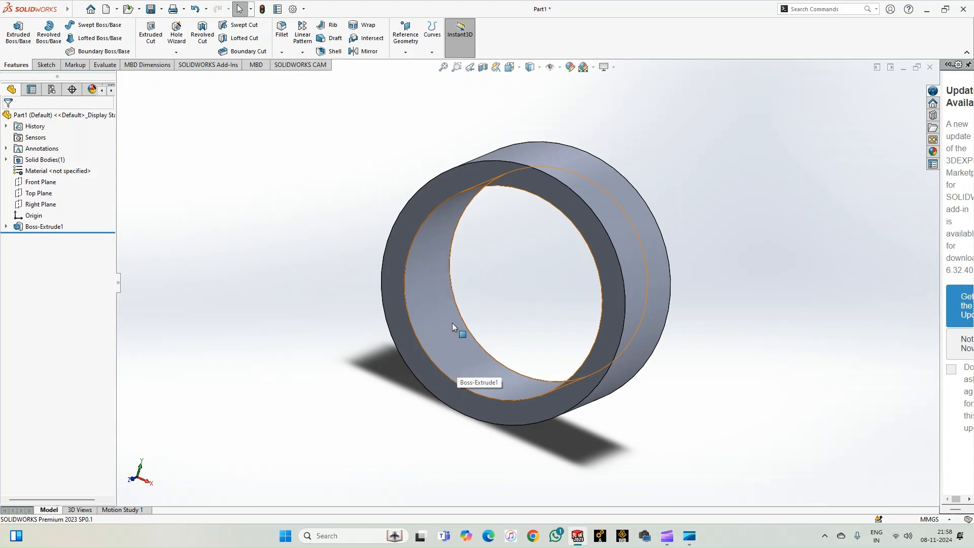
click(430, 251)
click(273, 214)
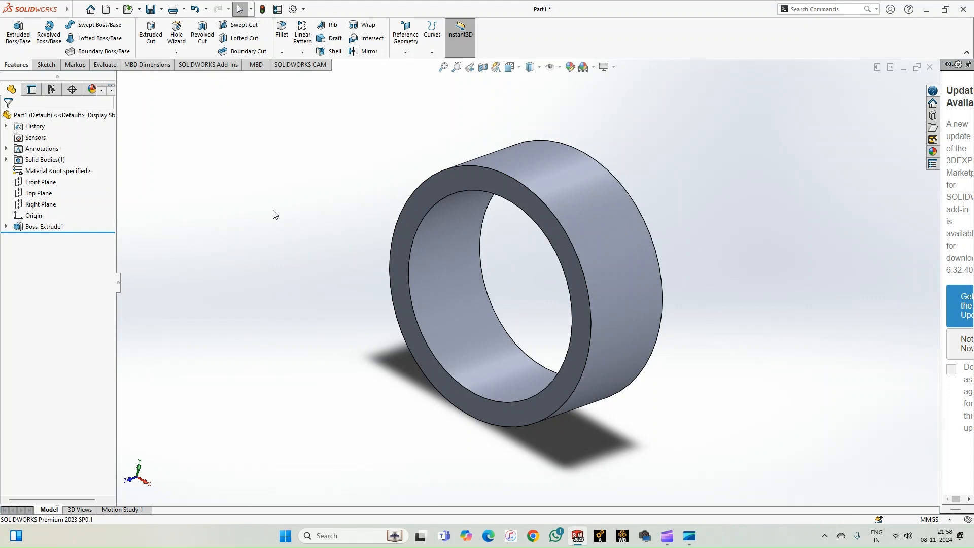
- Start a new sketch on the Right Plane and show the model in the Wireframe display style
right_click(29, 204)
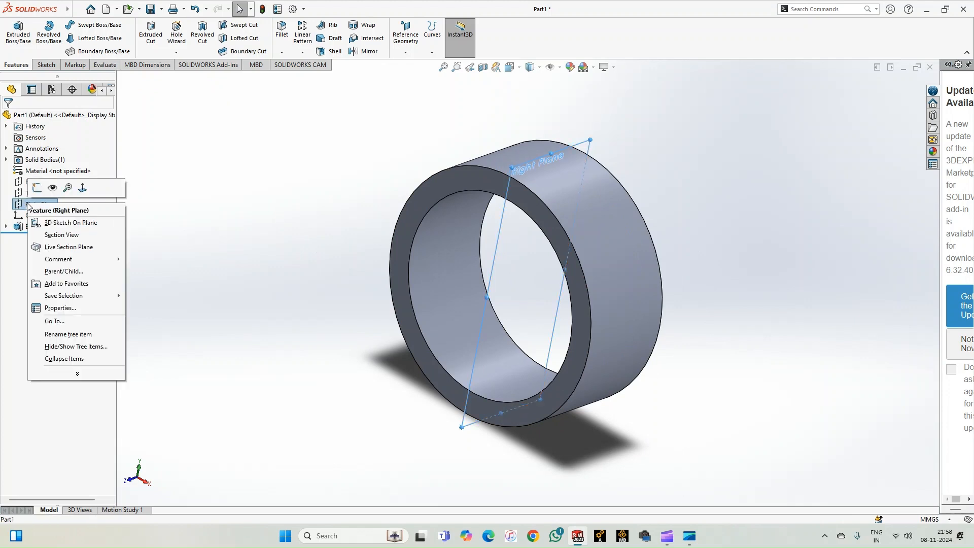
click(37, 188)
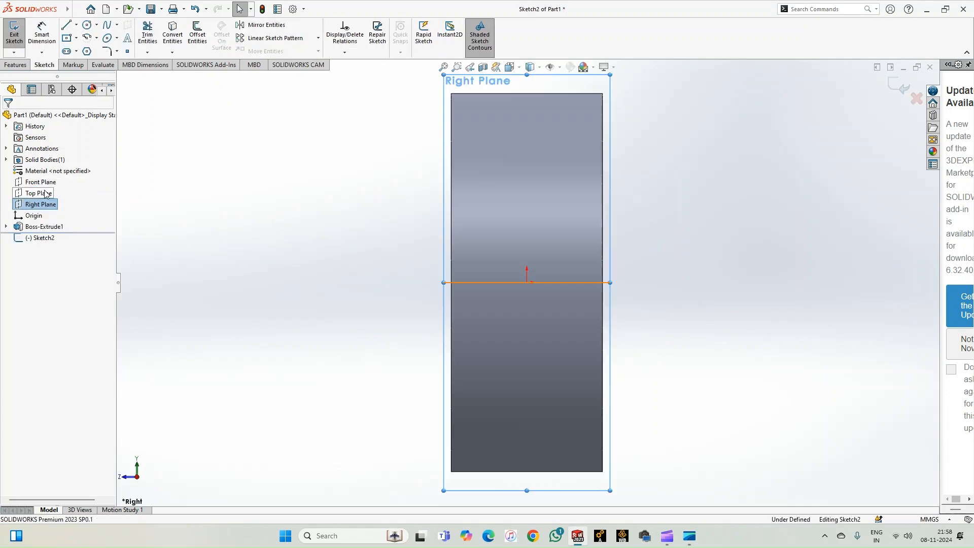
click(539, 68)
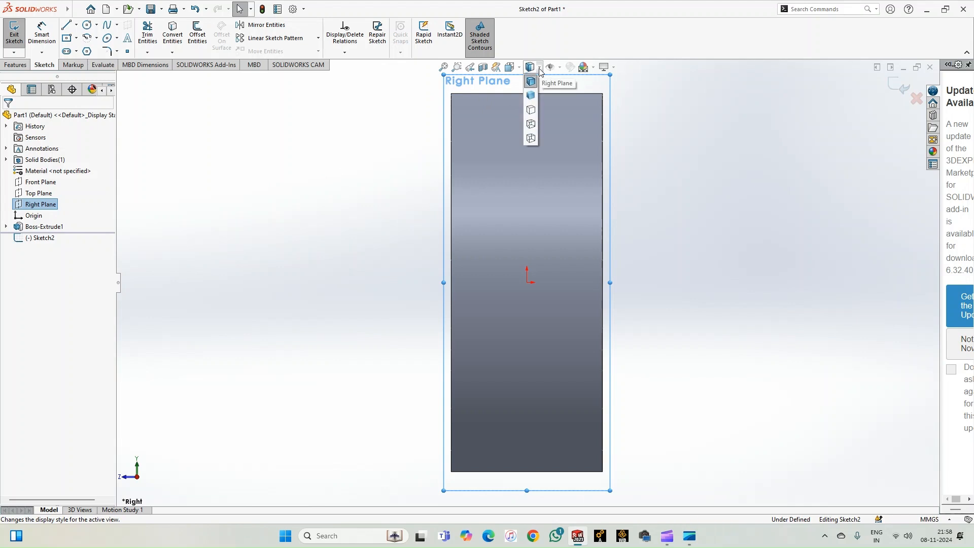
click(530, 139)
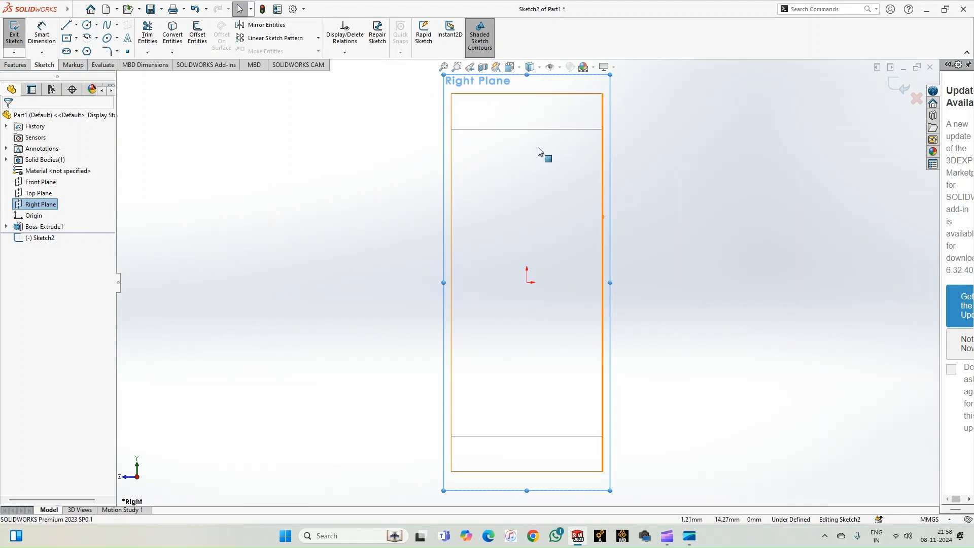
- Sketch a center rectangle about 14 mm wide and 9.6 mm high above the origin, overlapping the ring's upper wall
click(76, 38)
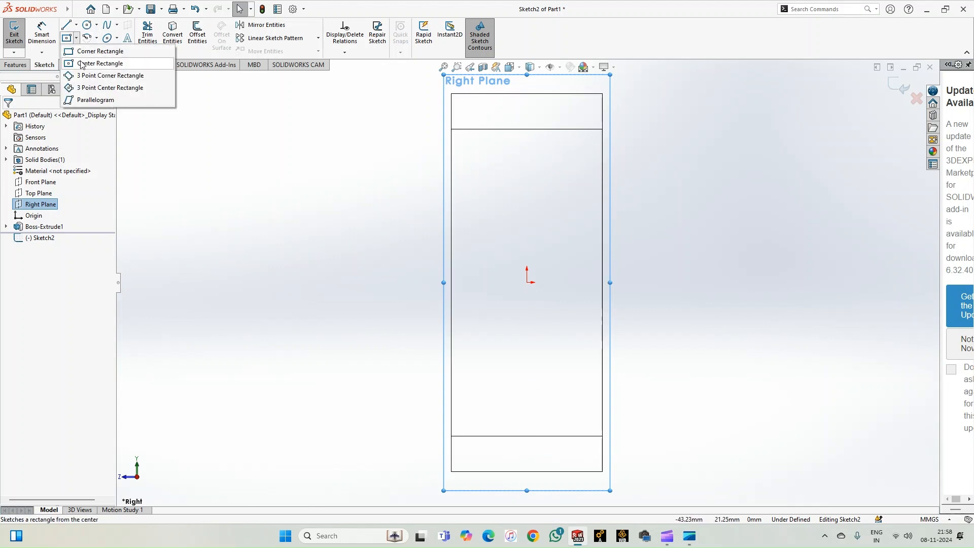
click(82, 64)
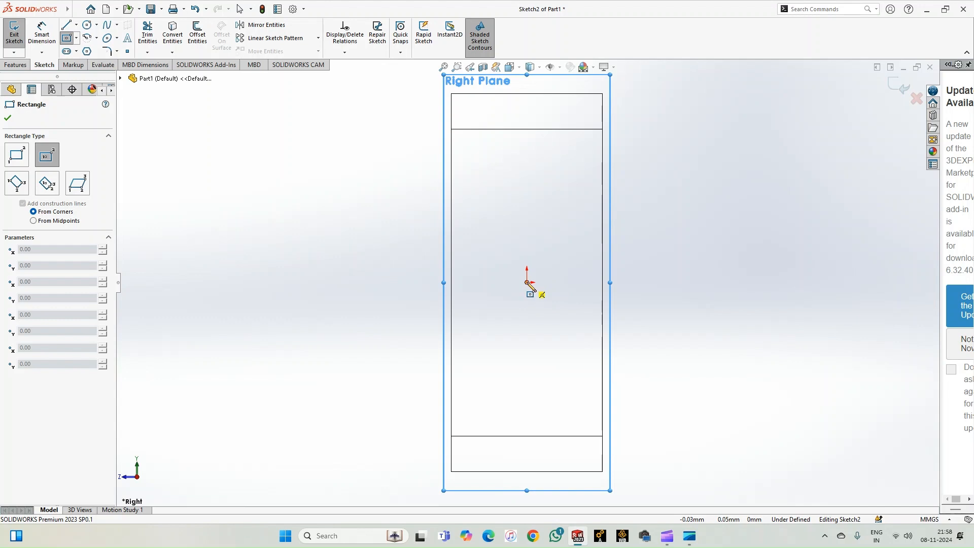
click(517, 155)
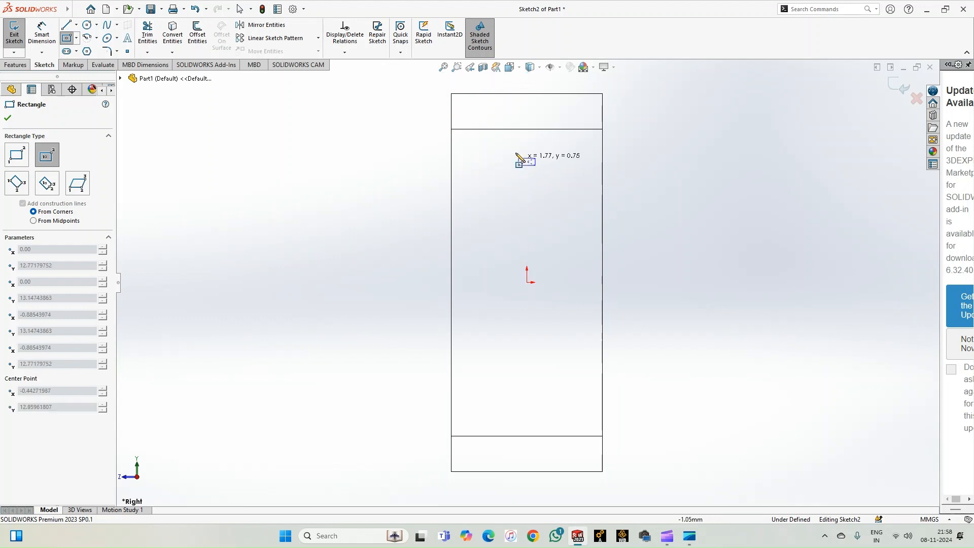
click(460, 116)
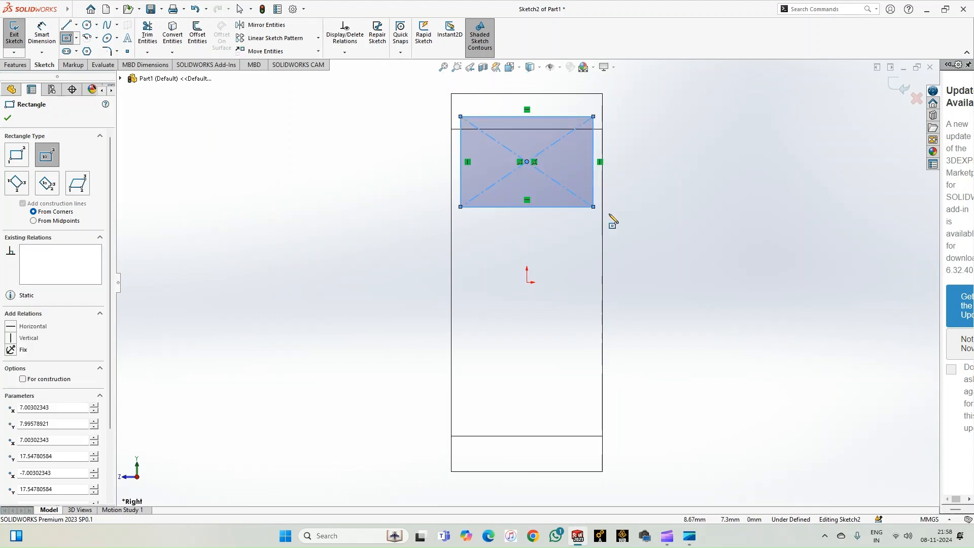
key(Escape)
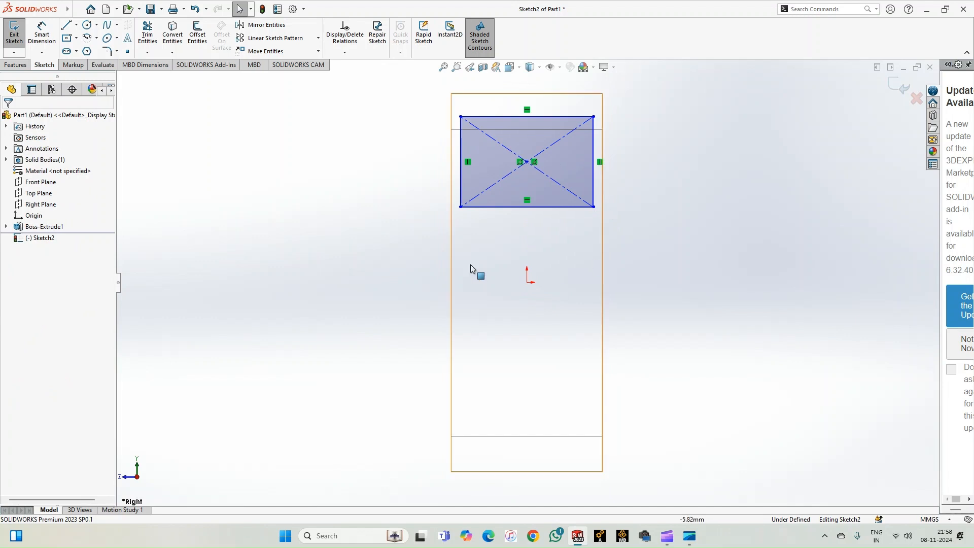
- Add a Vertical relation between the rectangle's centre point and the origin
click(527, 161)
ctrl+click(526, 283)
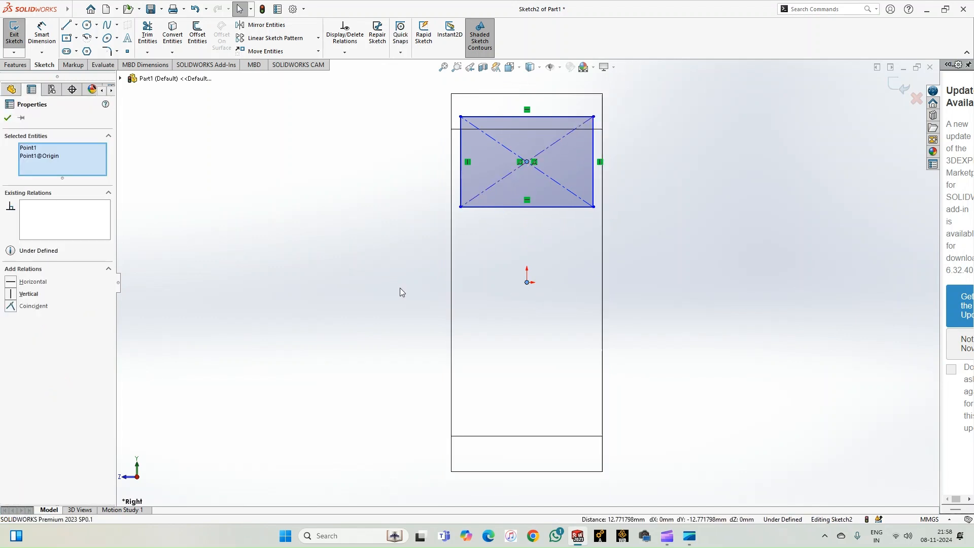
click(12, 294)
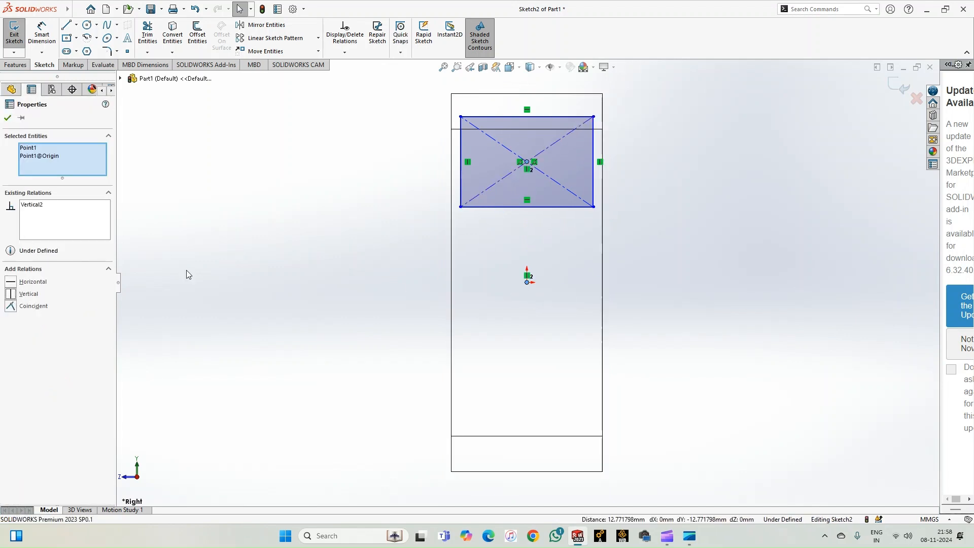
click(306, 270)
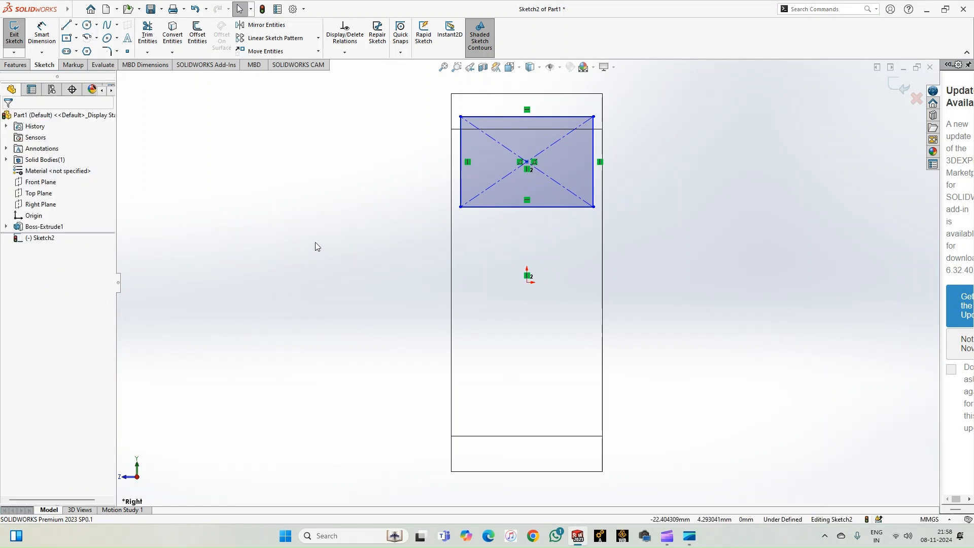
- Dimension the rectangle's height as 7 mm
click(42, 34)
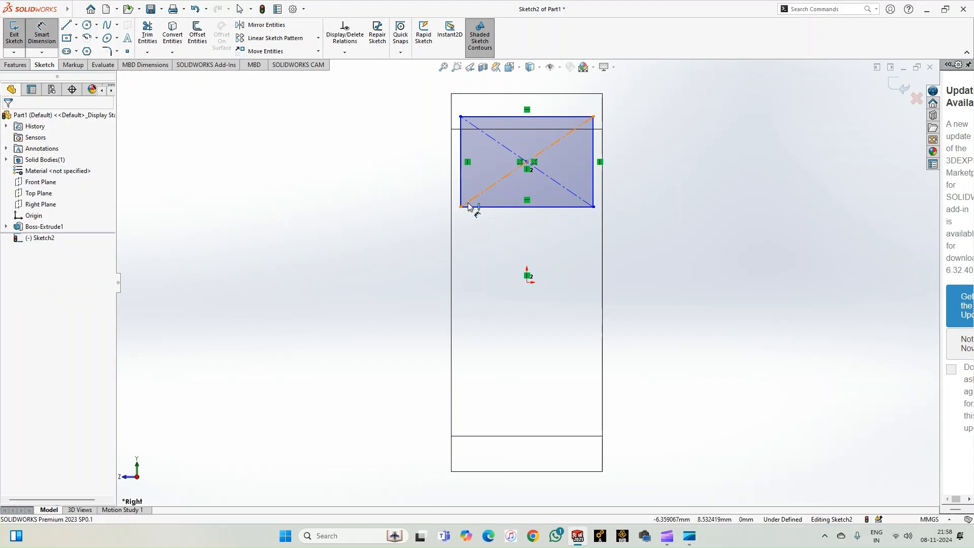
click(594, 155)
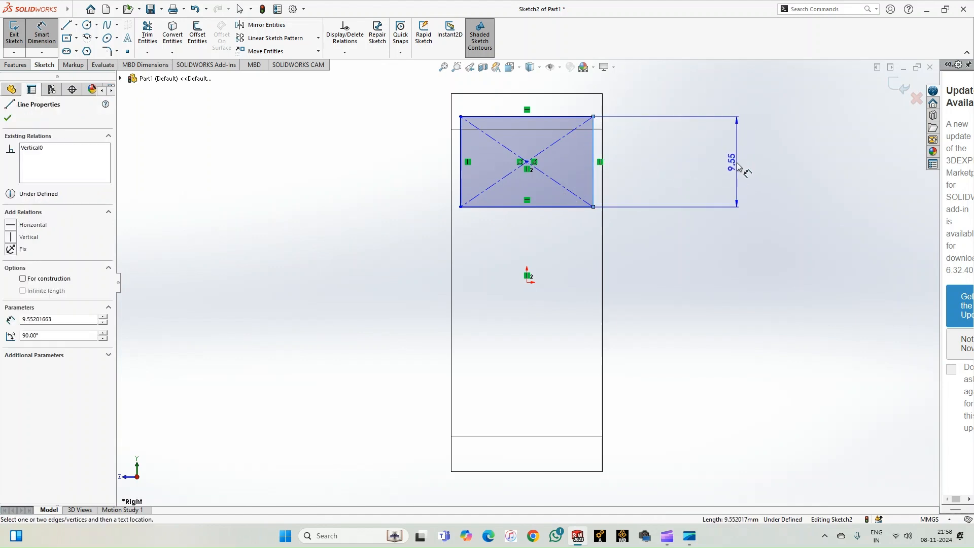
click(737, 165)
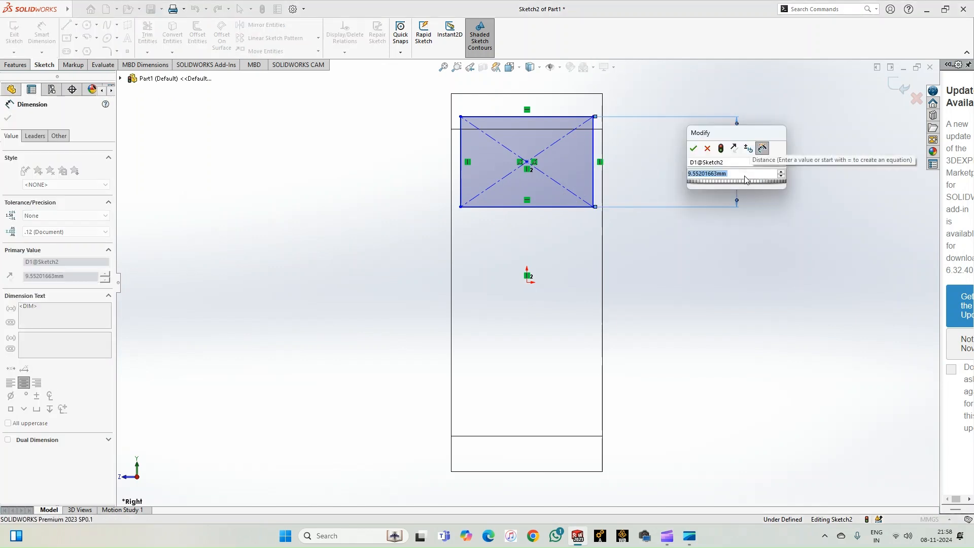
text(7)
key(Return)
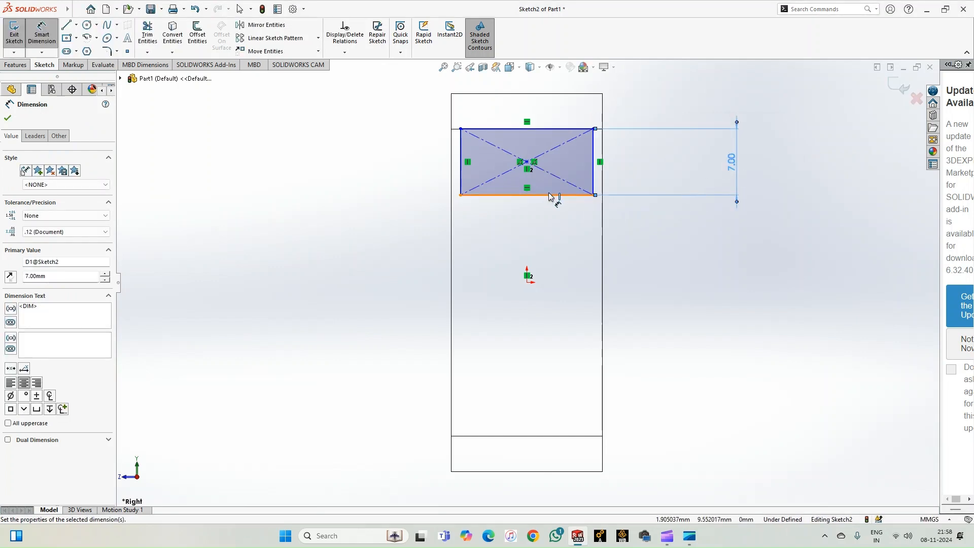
- Dimension the rectangle's width as 10 mm
click(555, 195)
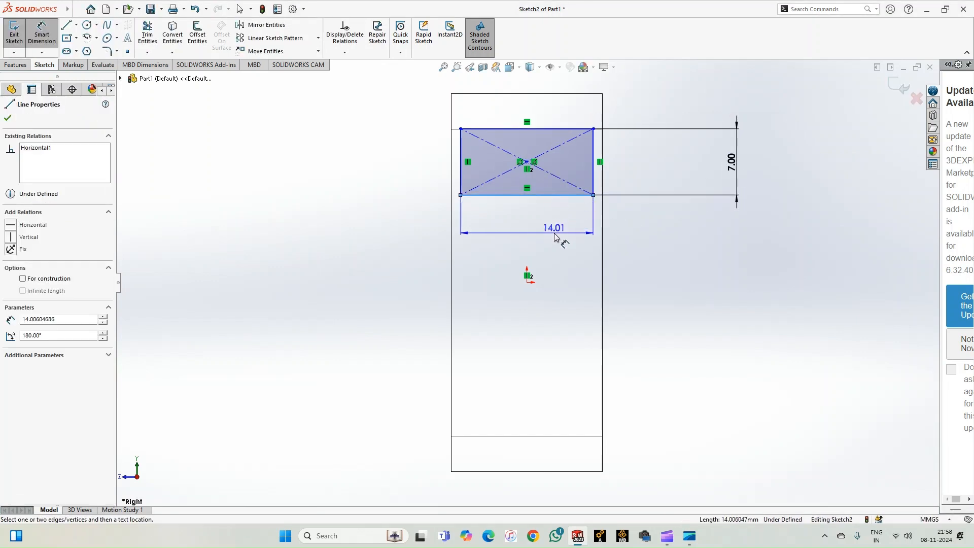
click(555, 233)
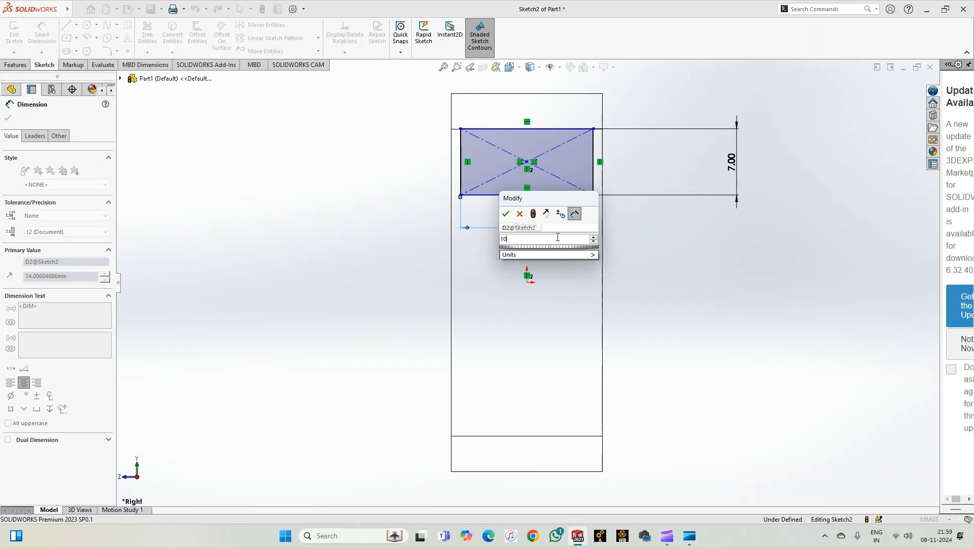
key(Return)
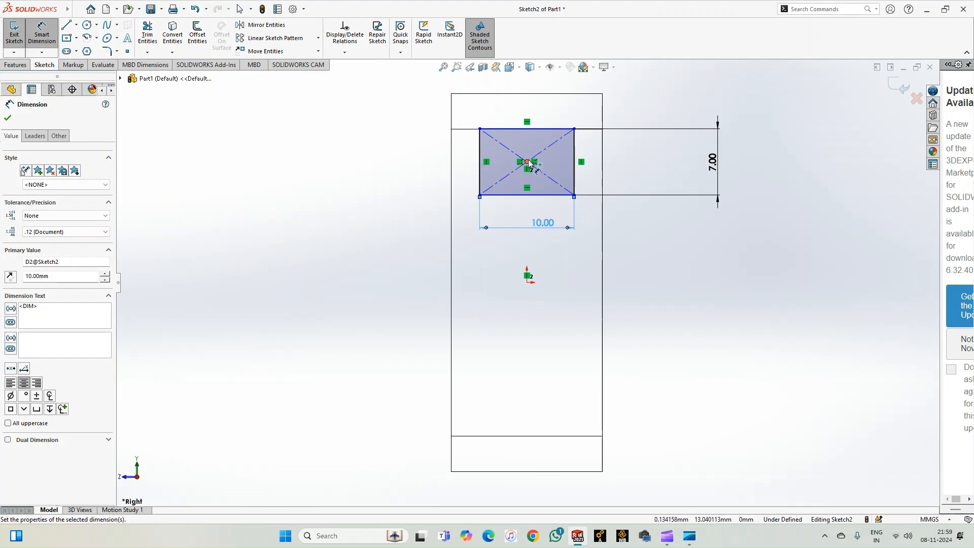
scroll(528, 160, down, 1)
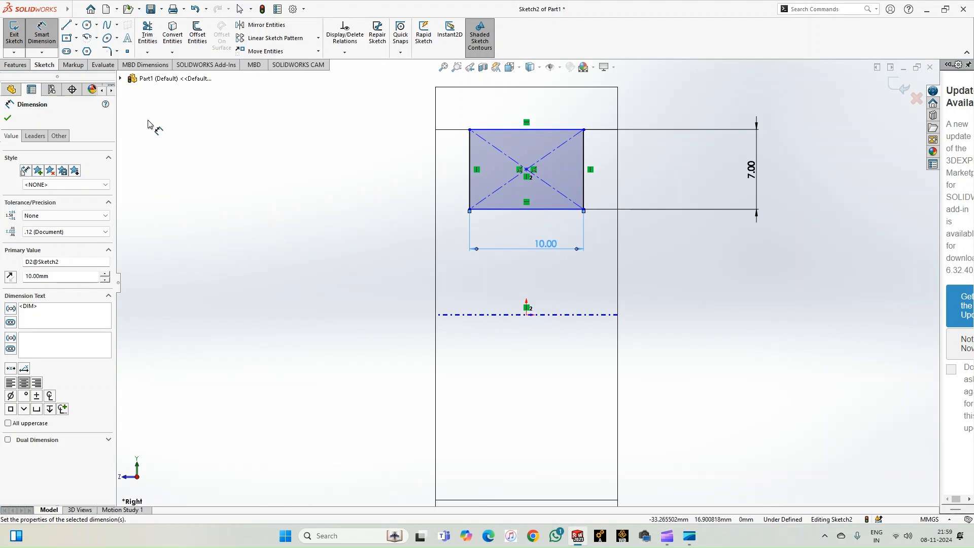
click(7, 119)
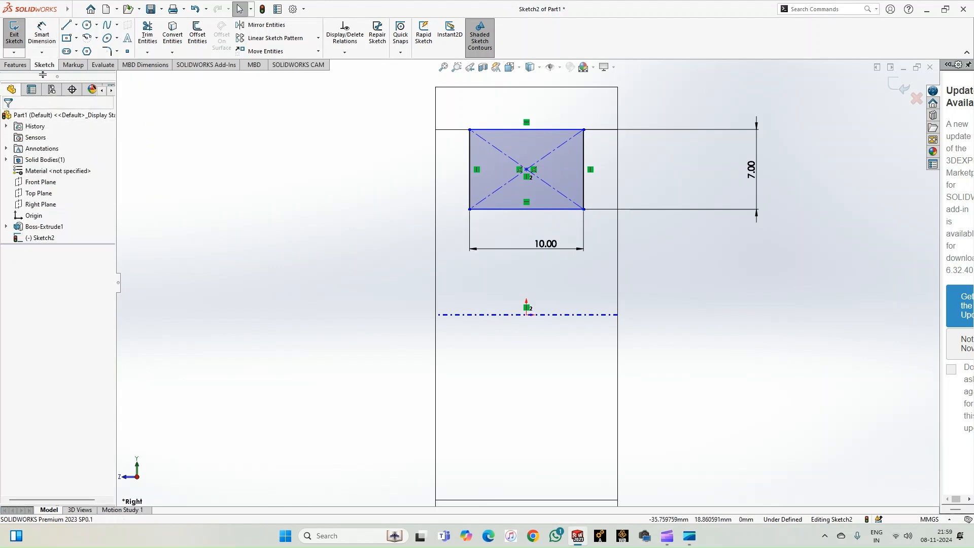
- Draw a horizontal construction line about 26.7 mm long from the origin, extending past the ring's right edge
click(69, 27)
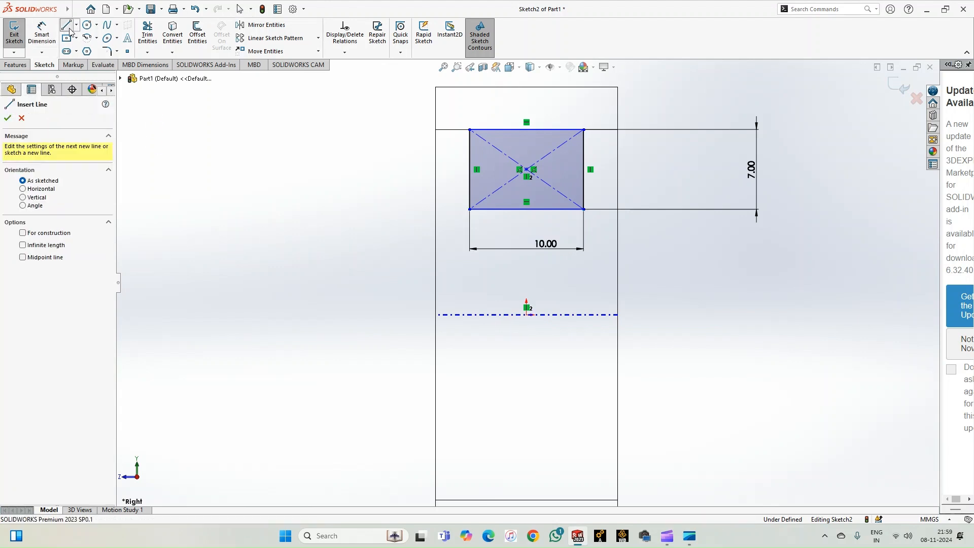
click(23, 233)
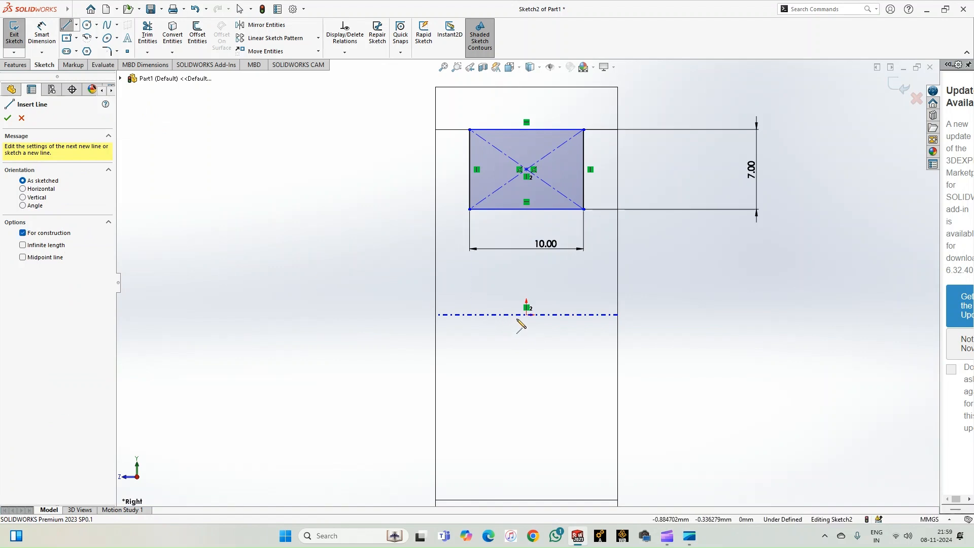
click(527, 314)
click(831, 314)
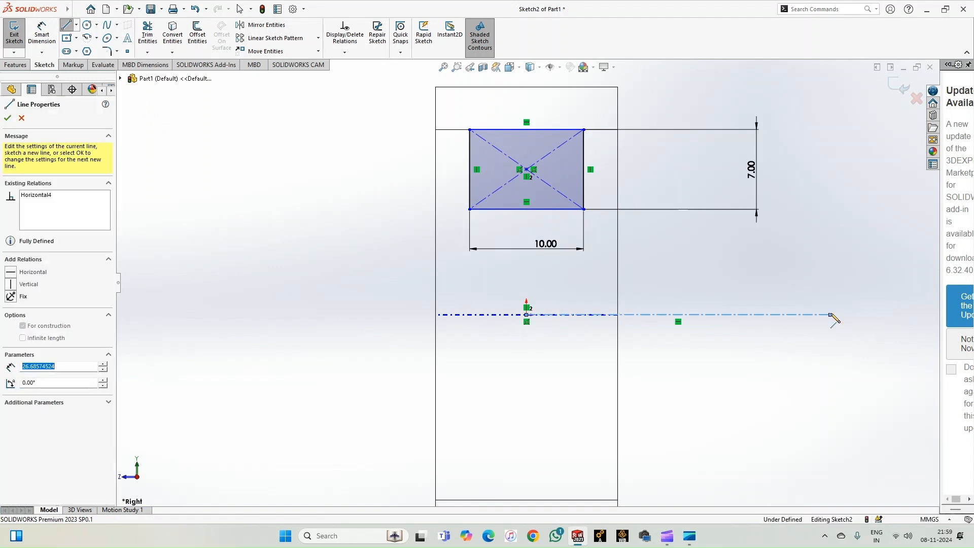
right_click(801, 279)
click(771, 277)
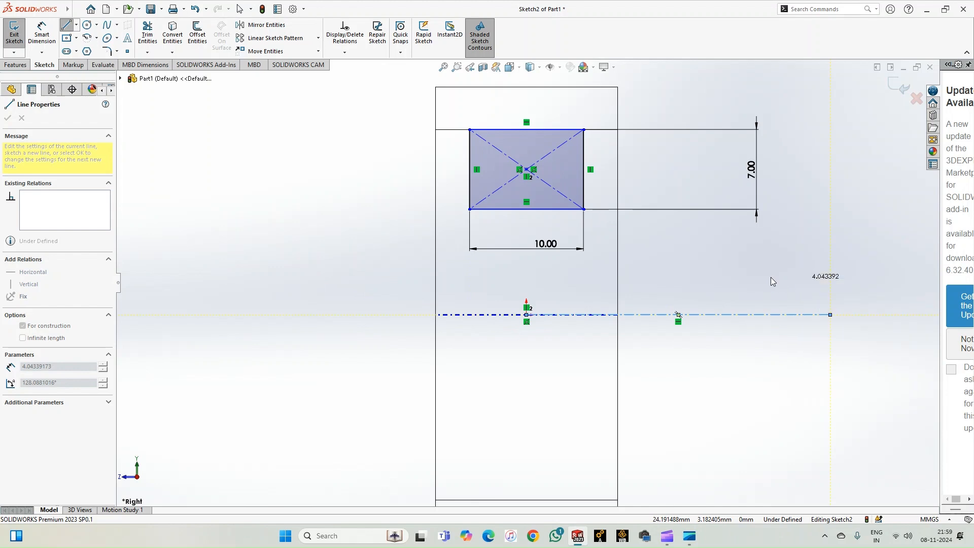
key(Escape)
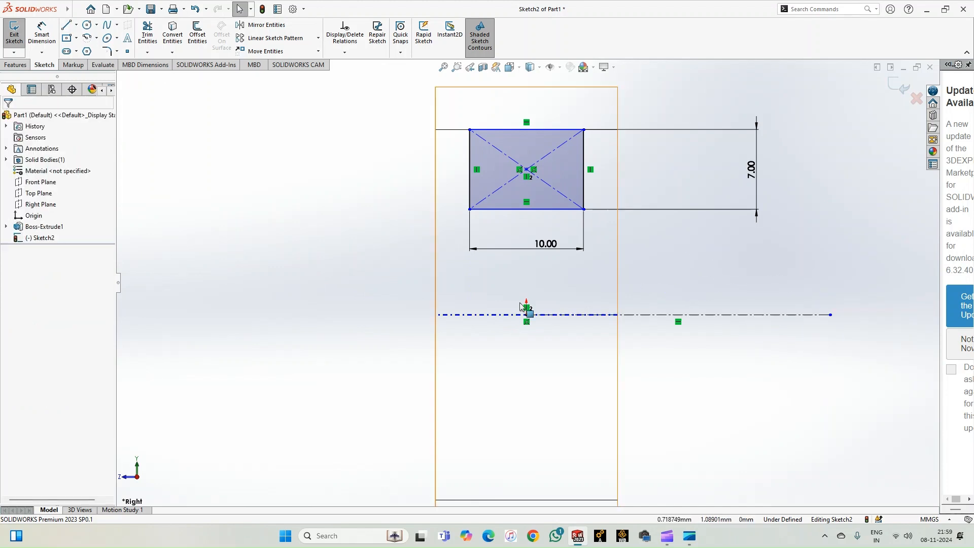
- Draw a vertical line about 8.3 mm long upward from the origin, ending just below the rectangle
key(l)
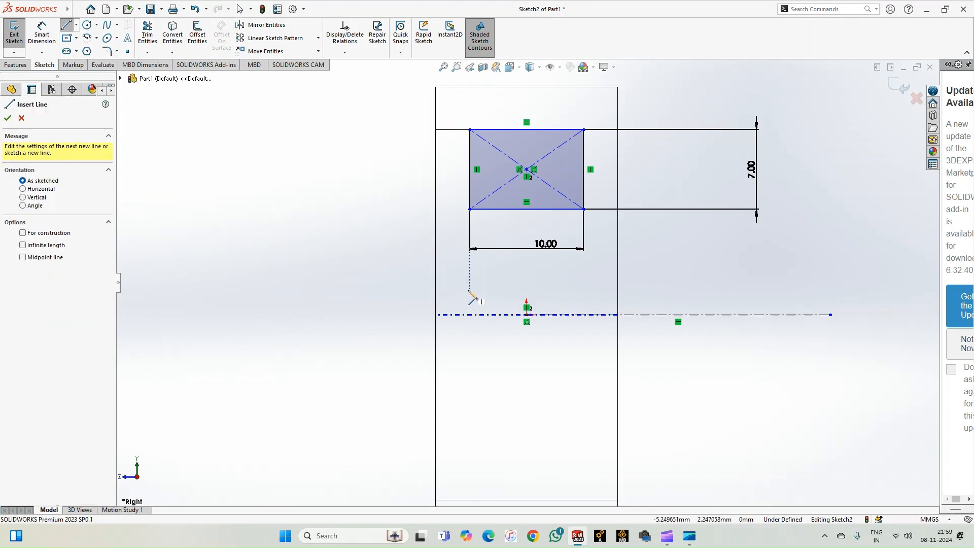
click(526, 315)
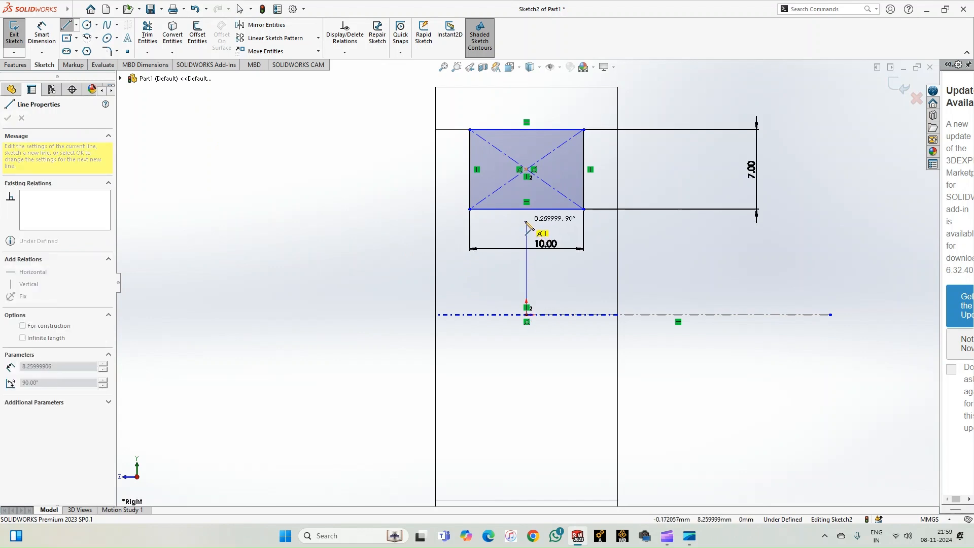
click(526, 221)
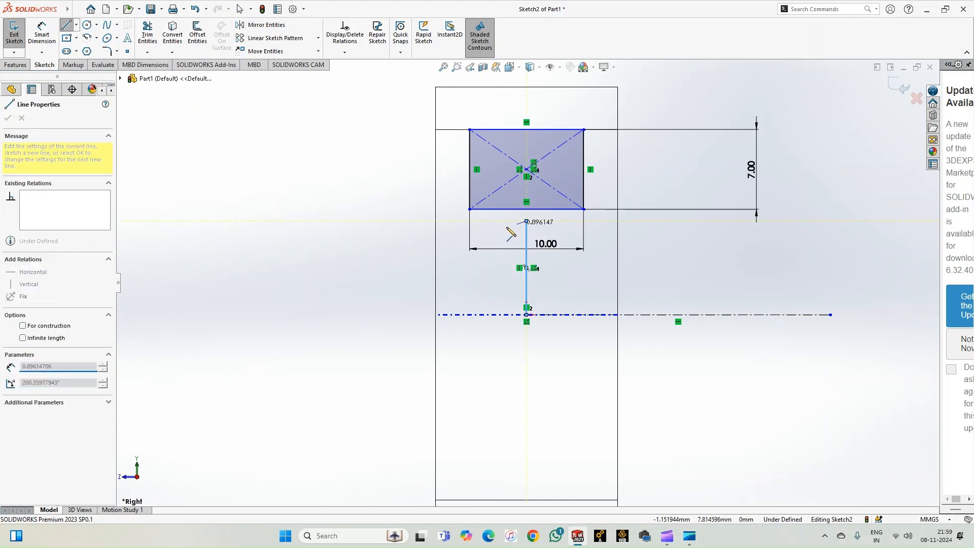
key(Escape)
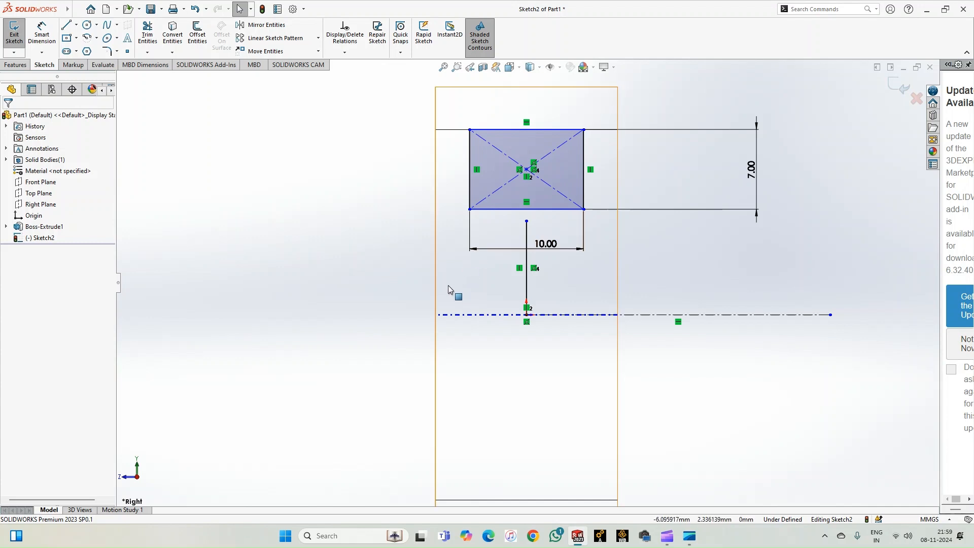
click(33, 40)
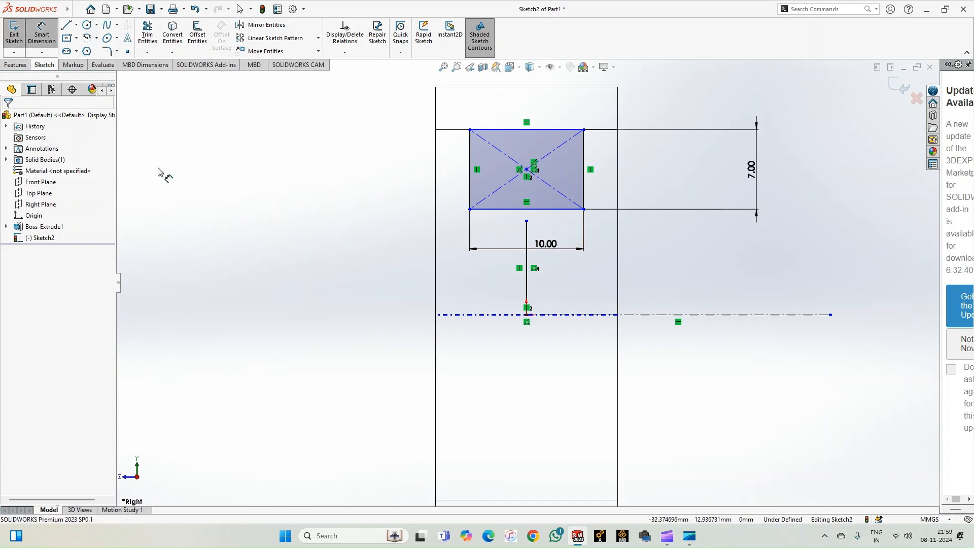
key(Escape)
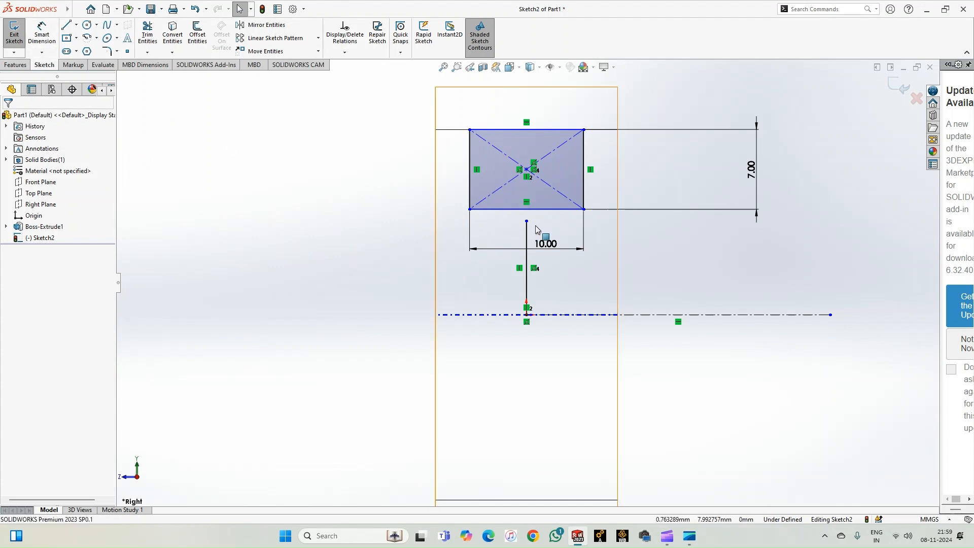
- Convert the vertical line above the origin to construction geometry
click(526, 274)
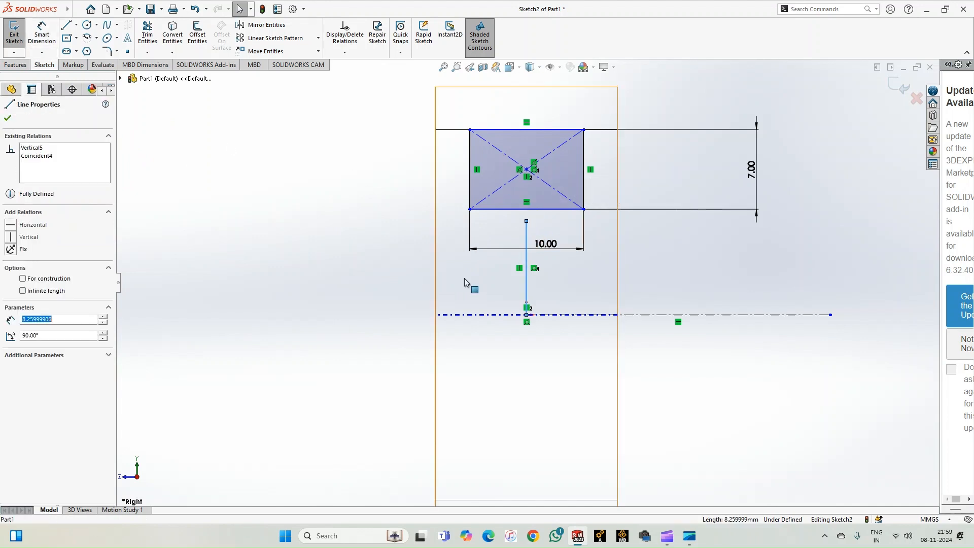
click(24, 279)
click(275, 278)
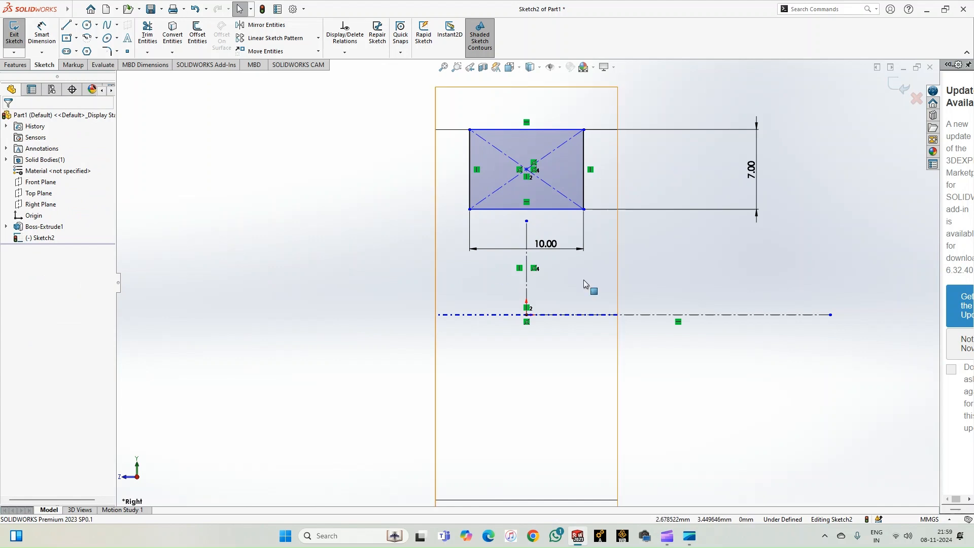
- Add a 36 mm doubled-distance (diameter) dimension between the rectangle's upper edge and the horizontal construction line through the origin
scroll(583, 303, down, 1)
scroll(583, 303, down, 2)
scroll(555, 299, up, 3)
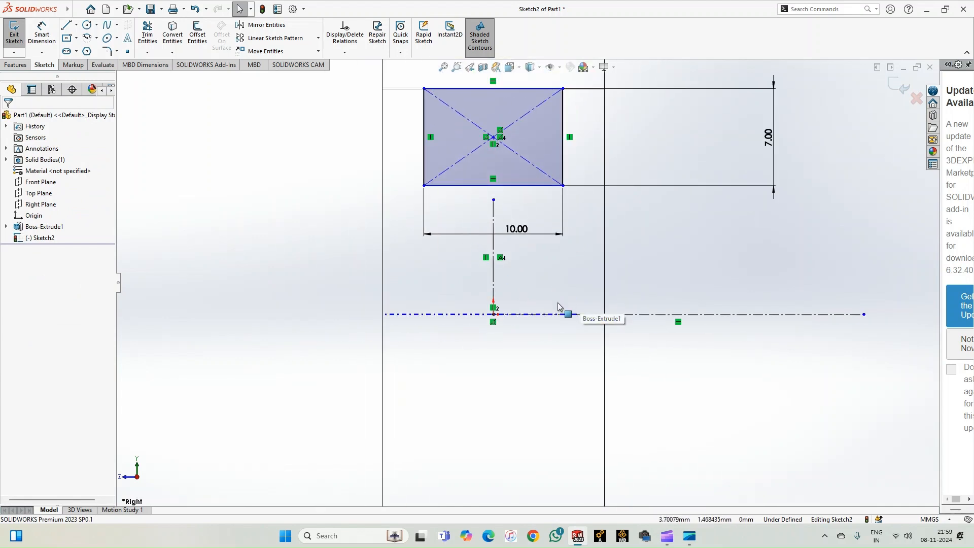
click(41, 34)
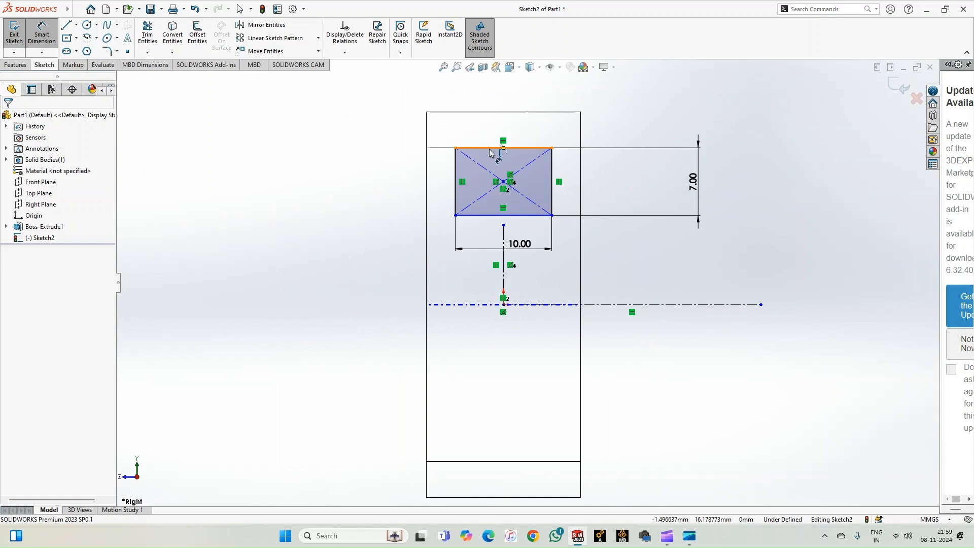
click(490, 149)
click(584, 304)
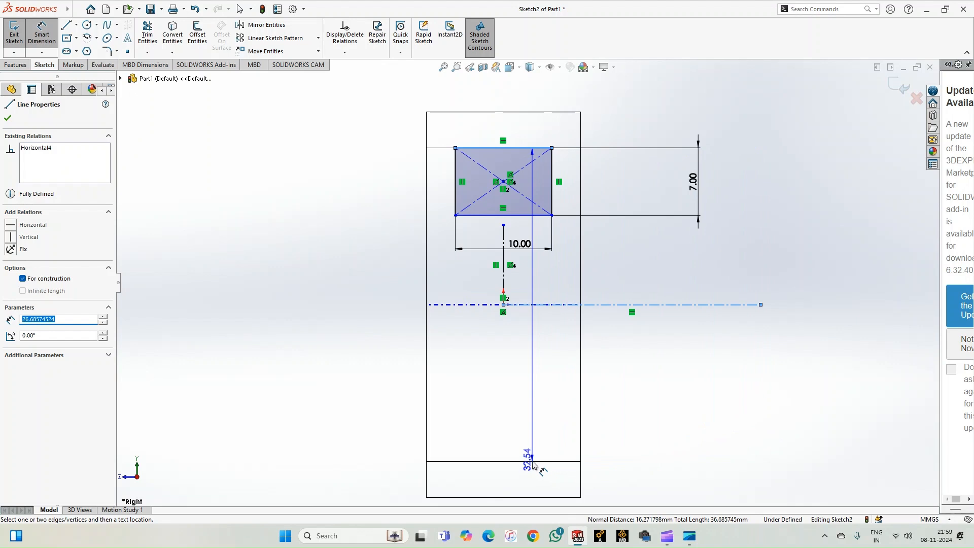
click(839, 331)
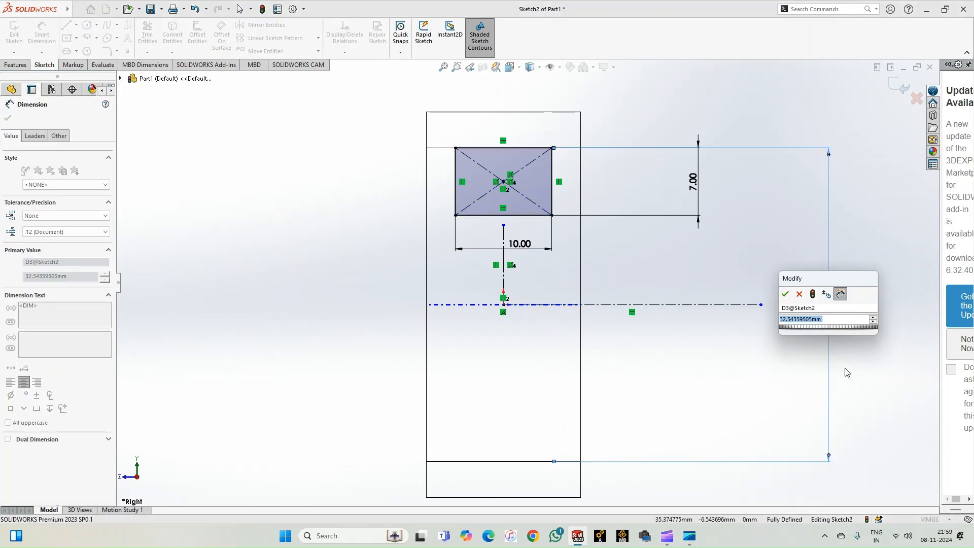
text(36)
key(Return)
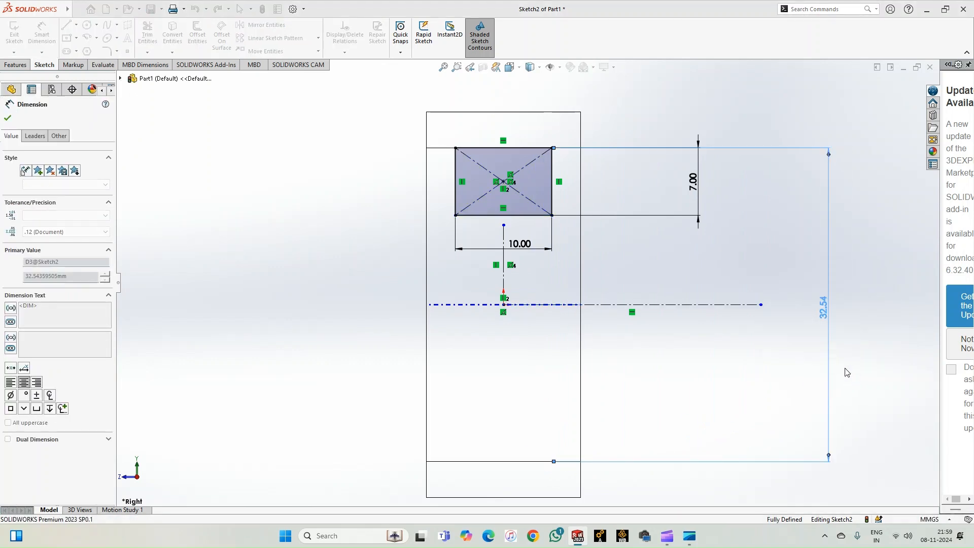
scroll(555, 175, down, 2)
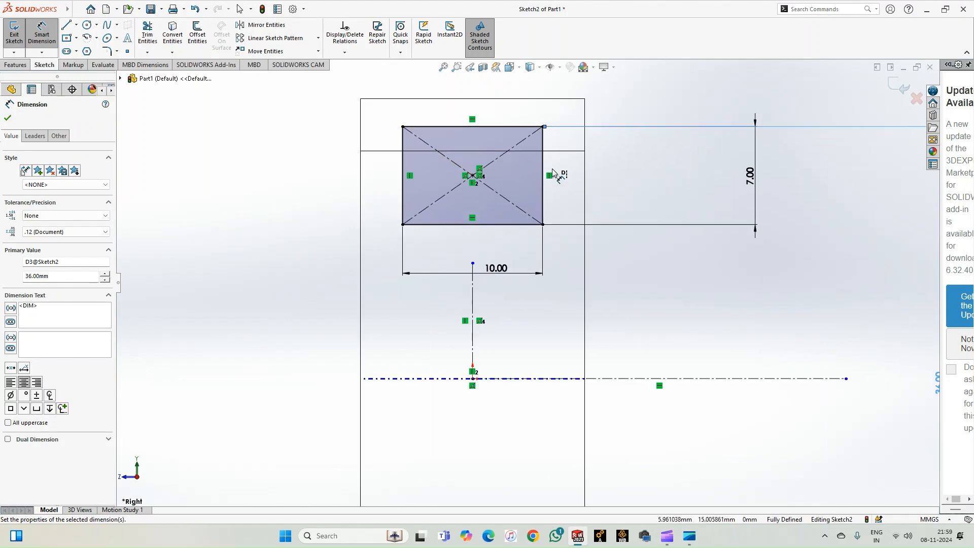
scroll(501, 170, down, 1)
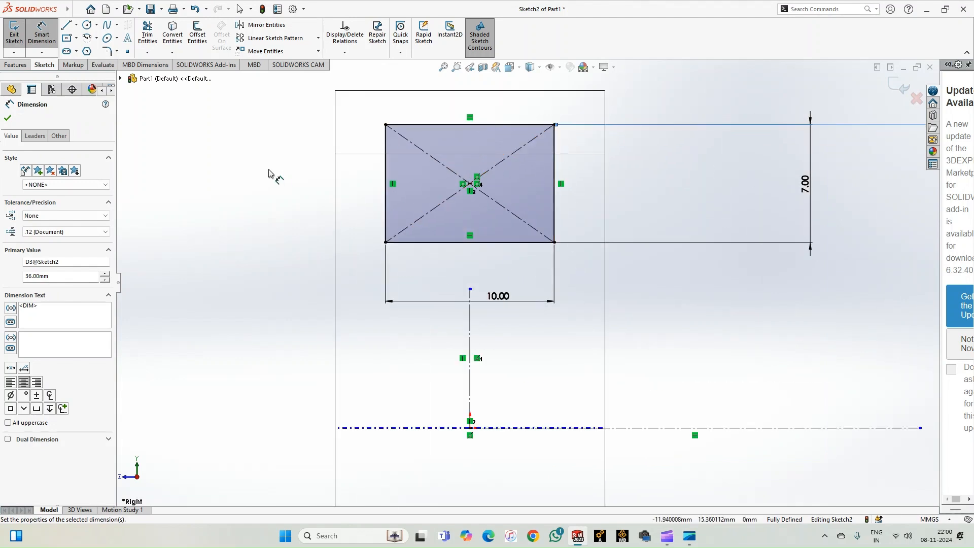
key(Escape)
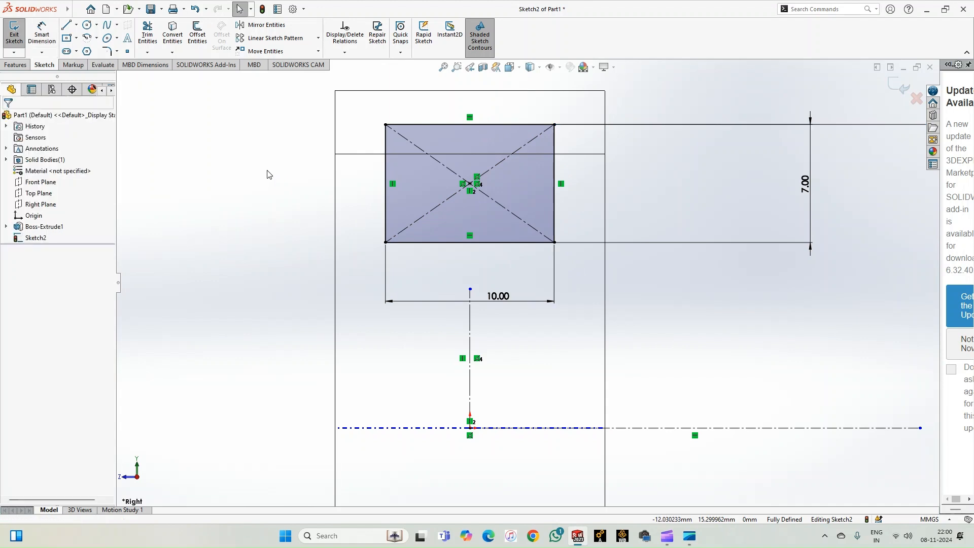
- Convert the rectangle's two vertical sides to construction geometry
click(386, 181)
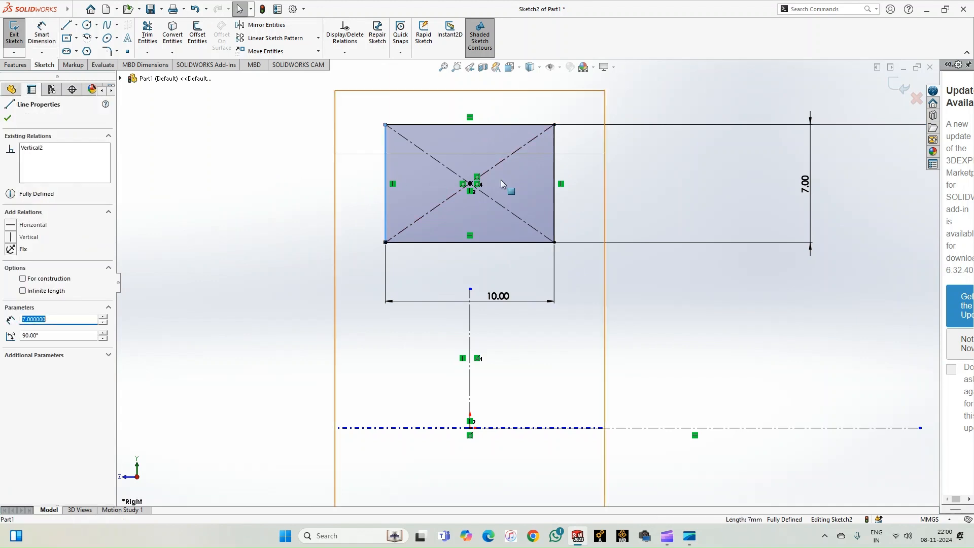
ctrl+click(553, 173)
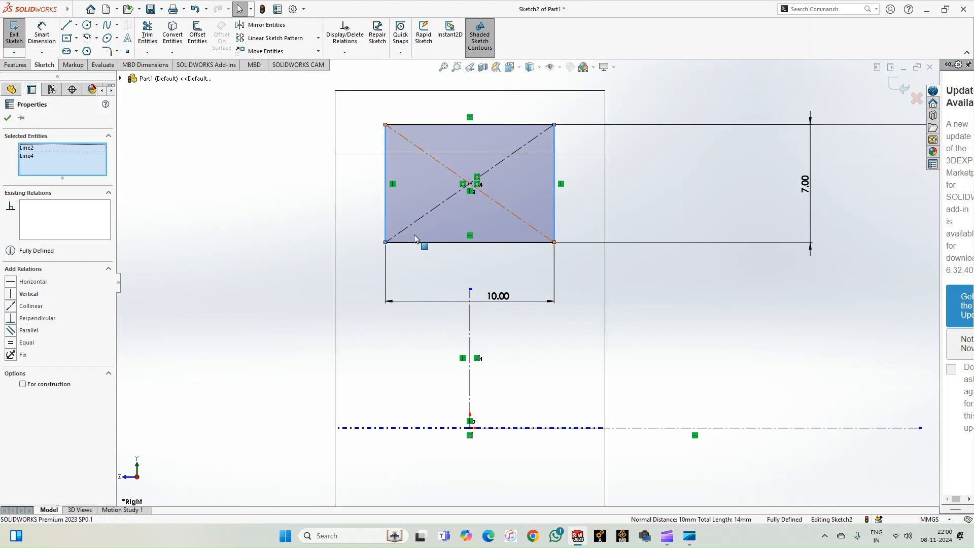
click(22, 384)
click(278, 257)
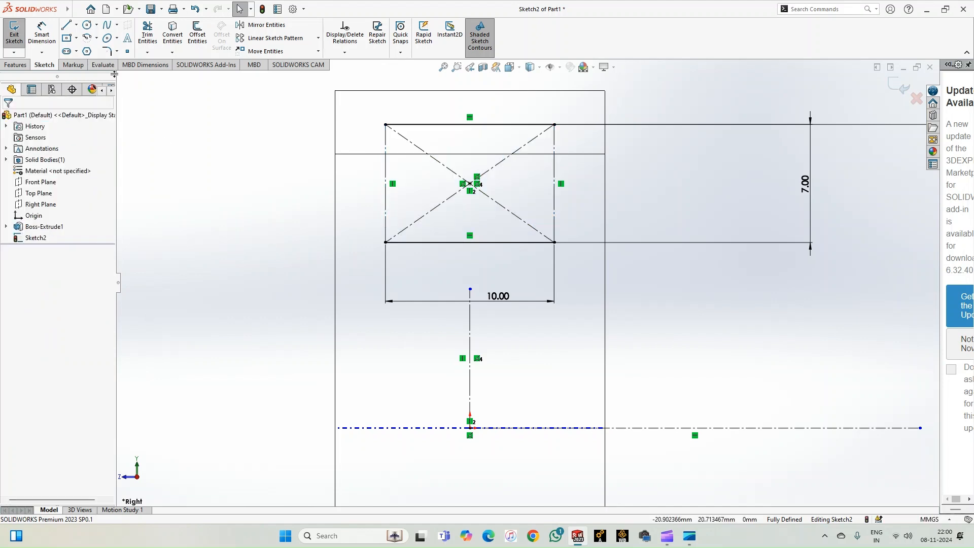
- Draw a sloped line outward from each upper rectangle corner to the lower-edge level, joining them to the lower corners with short horizontal lines about 1.6 and 1.9 mm long
click(66, 25)
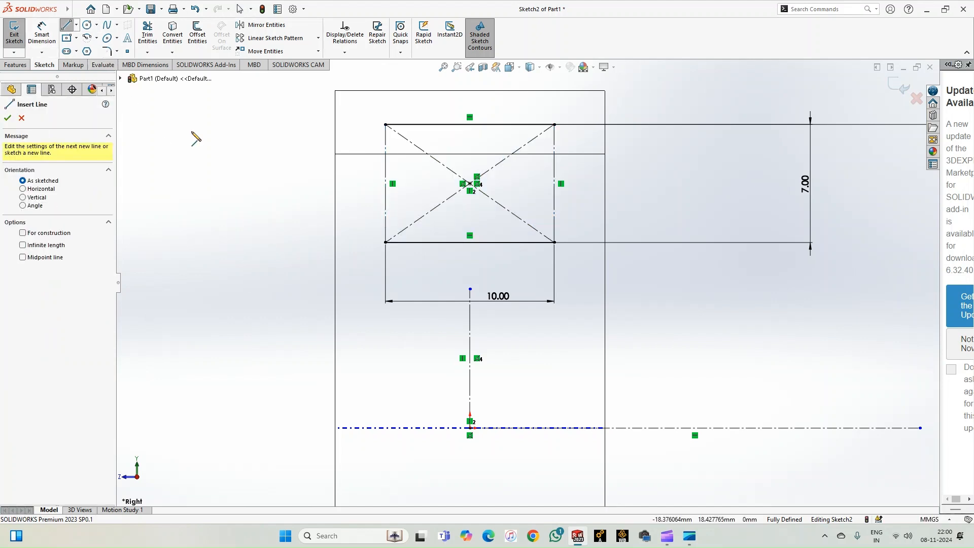
click(386, 125)
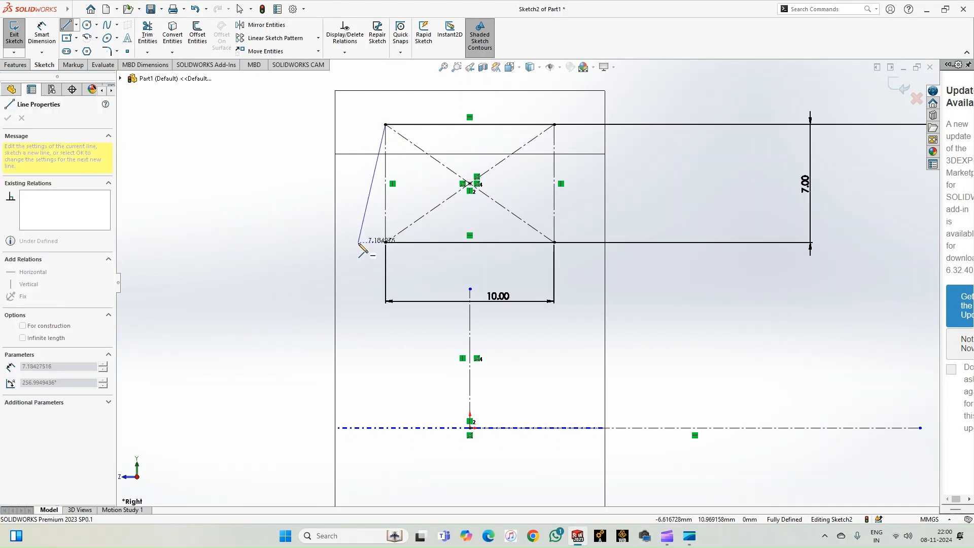
click(359, 242)
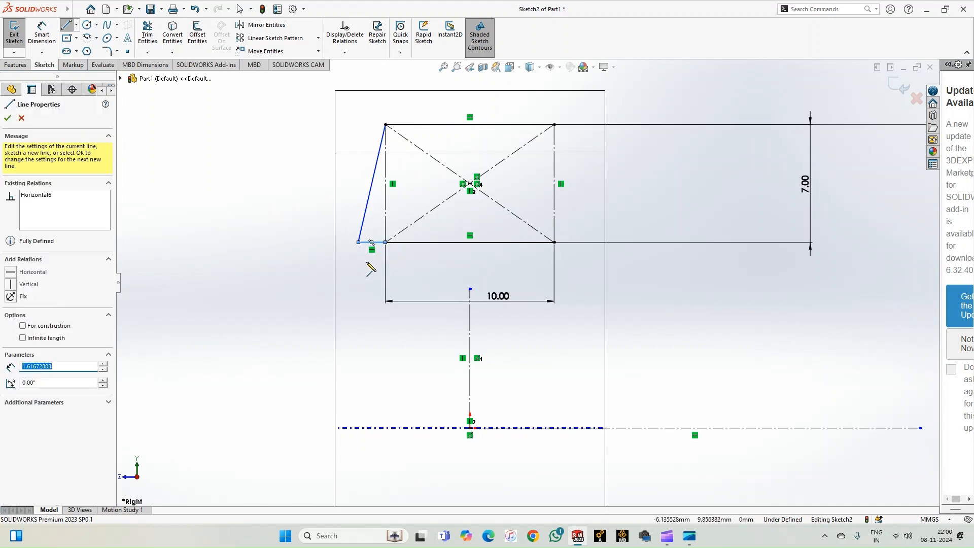
click(555, 124)
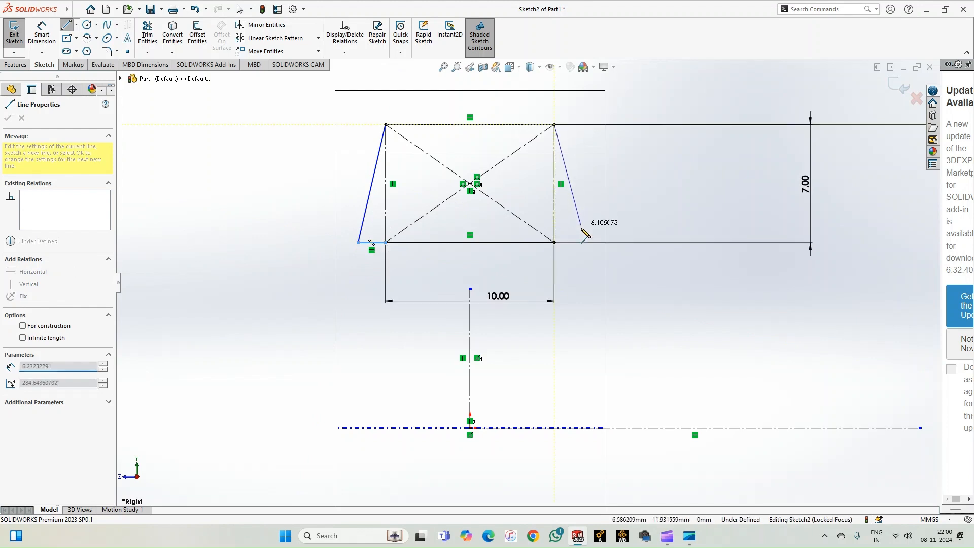
click(586, 242)
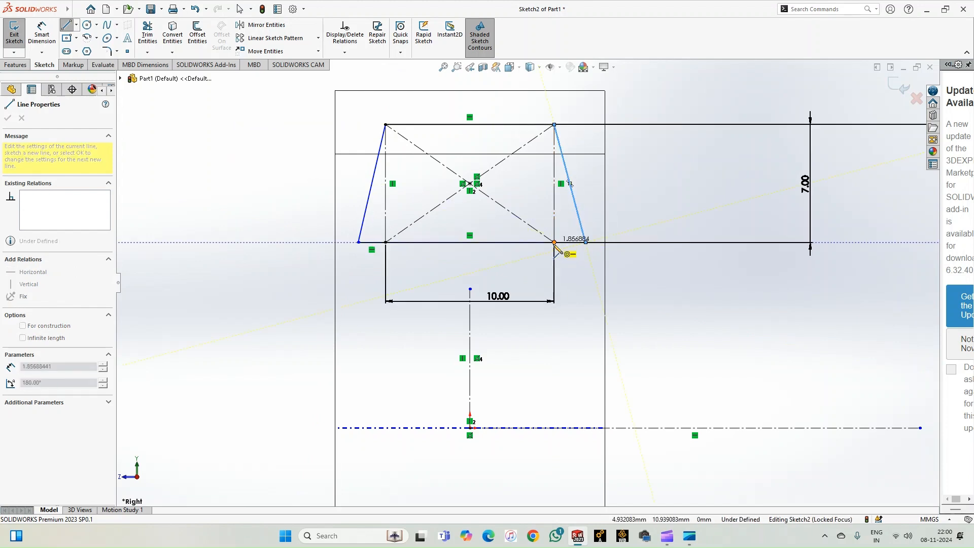
click(554, 242)
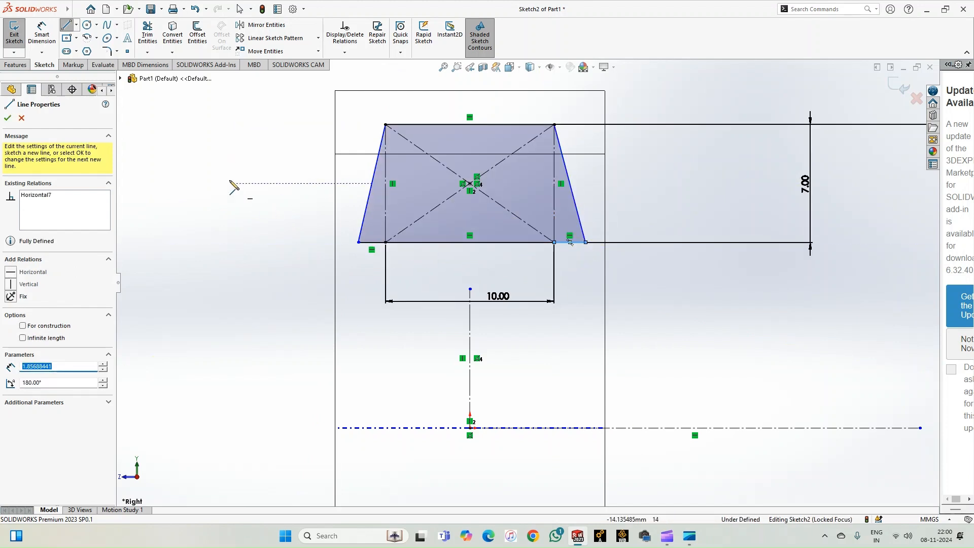
click(22, 118)
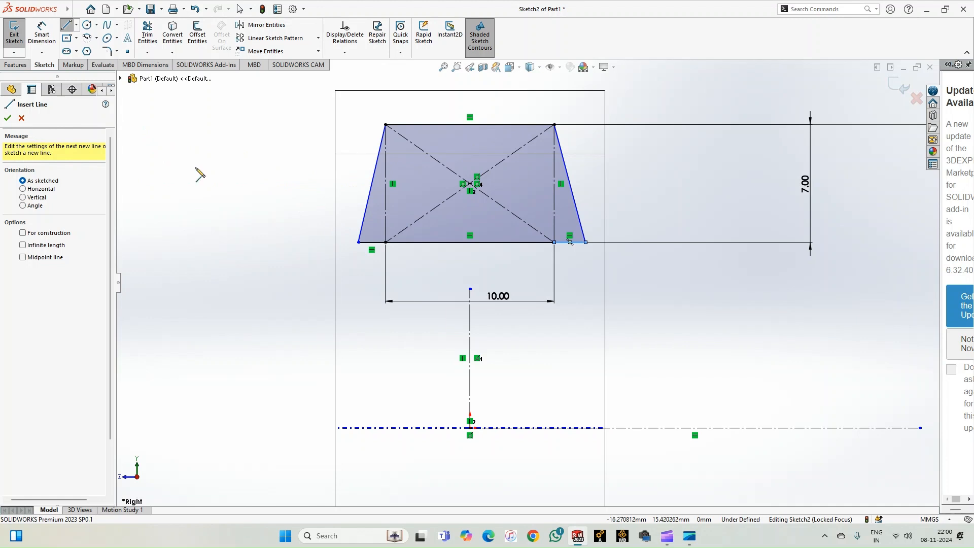
key(Escape)
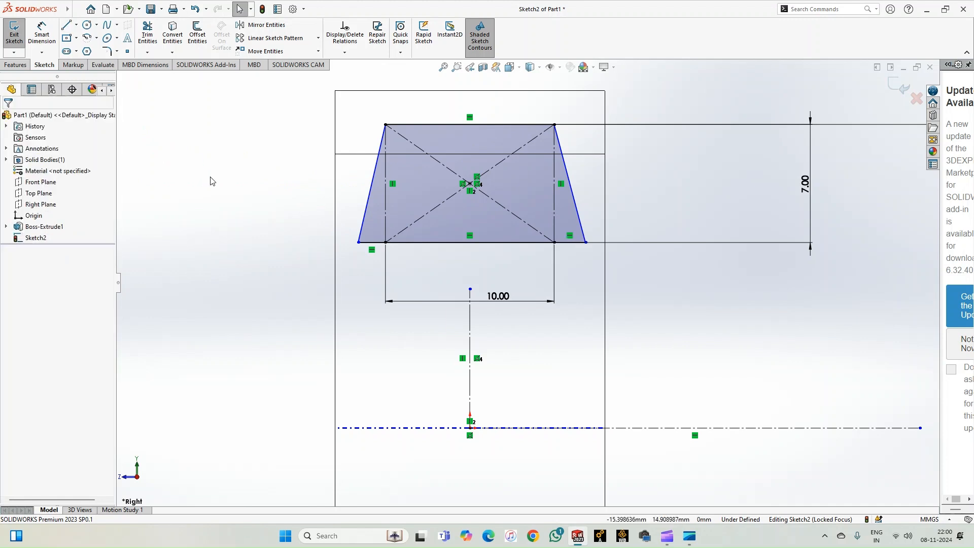
- Make the two sloped side lines symmetric about the vertical construction line above the origin
click(369, 196)
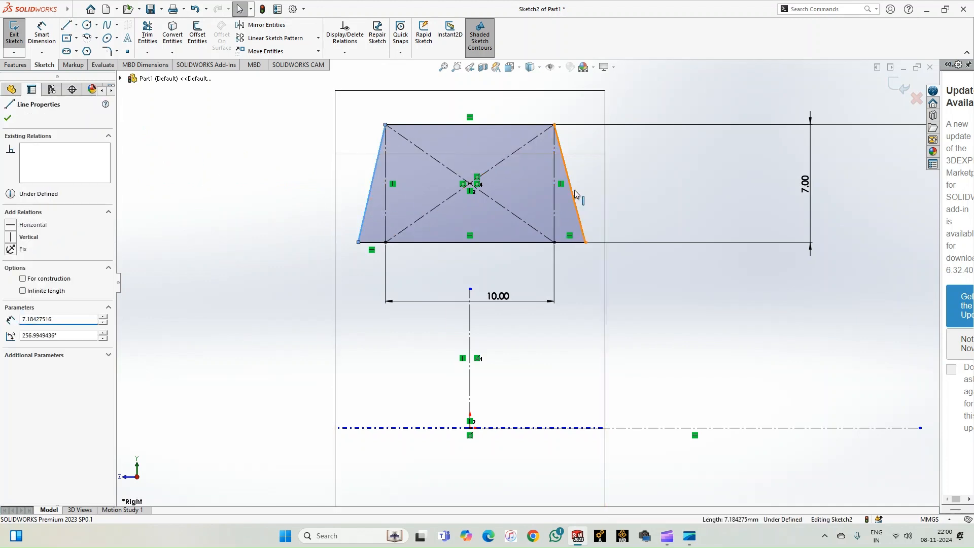
ctrl+click(570, 199)
click(470, 330)
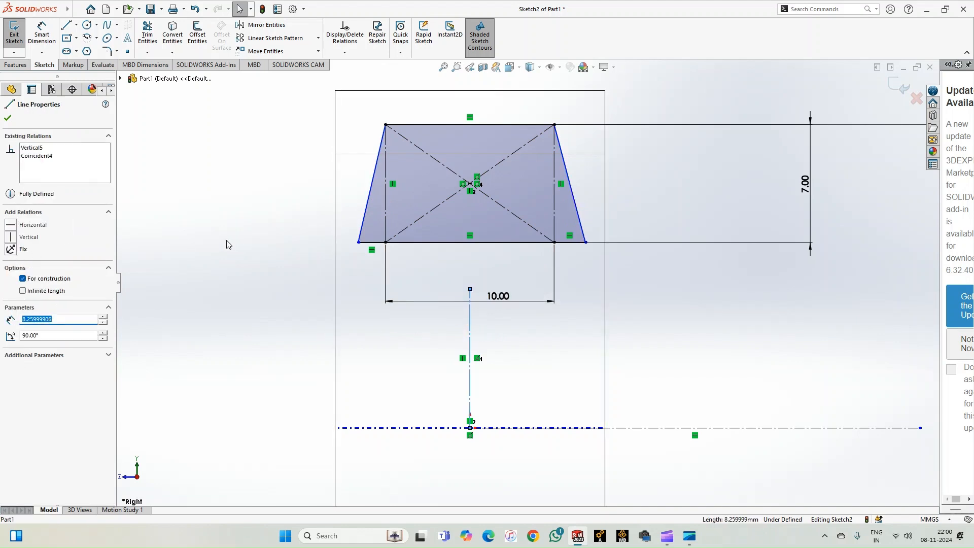
ctrl+click(371, 189)
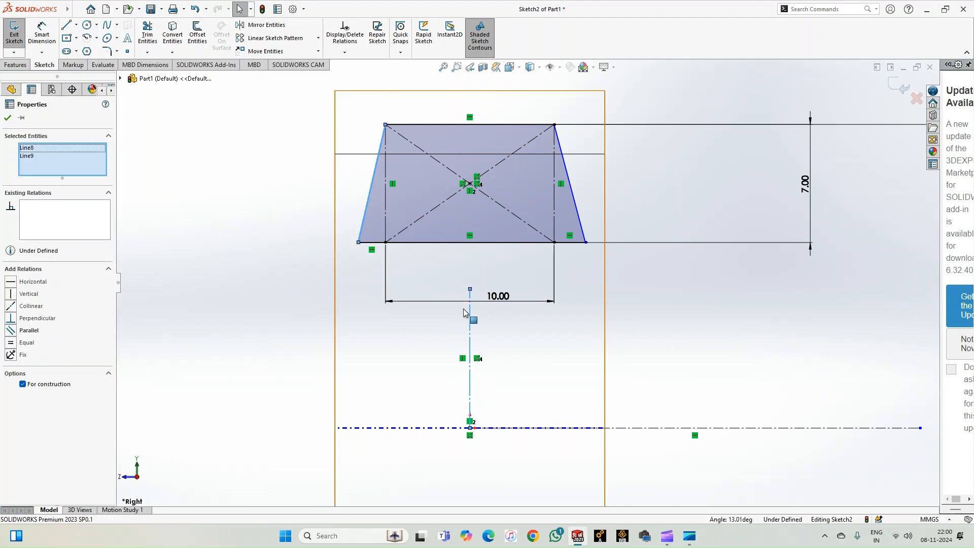
ctrl+click(575, 202)
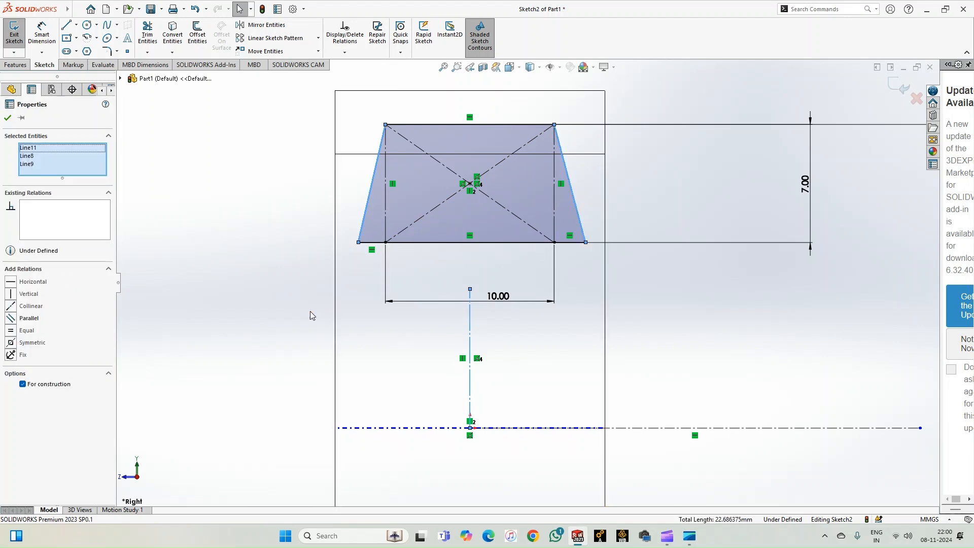
click(10, 343)
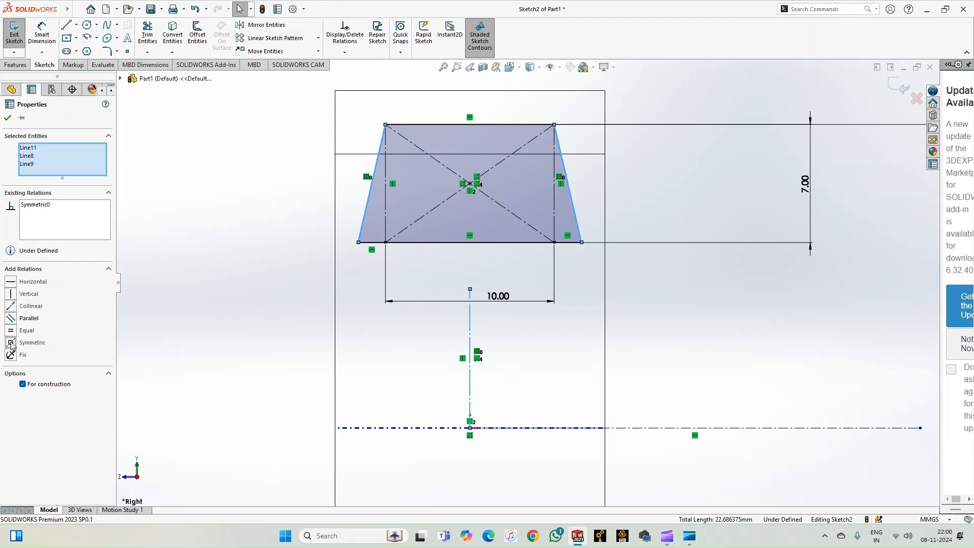
click(212, 254)
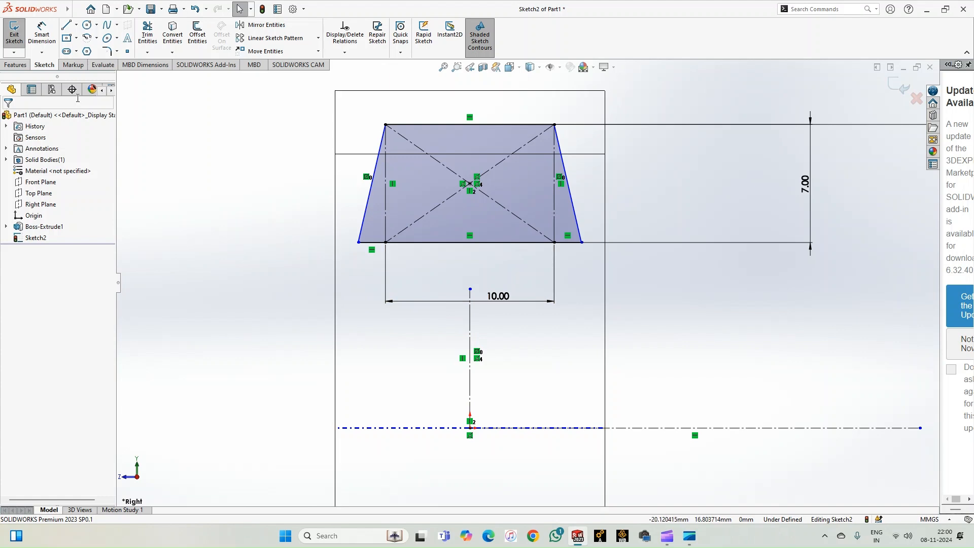
- Add a 1° angle dimension between the left sloped line and the adjacent vertical construction side
click(43, 37)
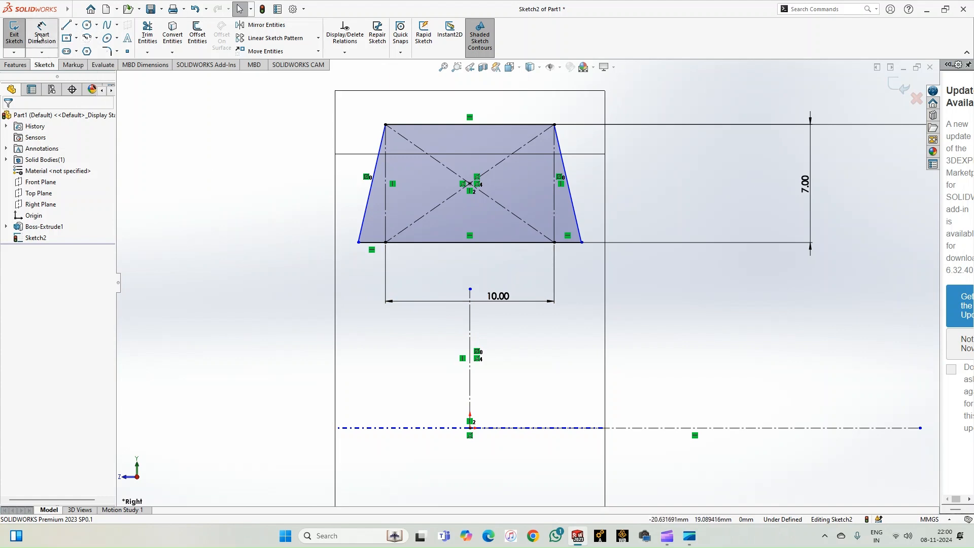
click(366, 212)
click(384, 215)
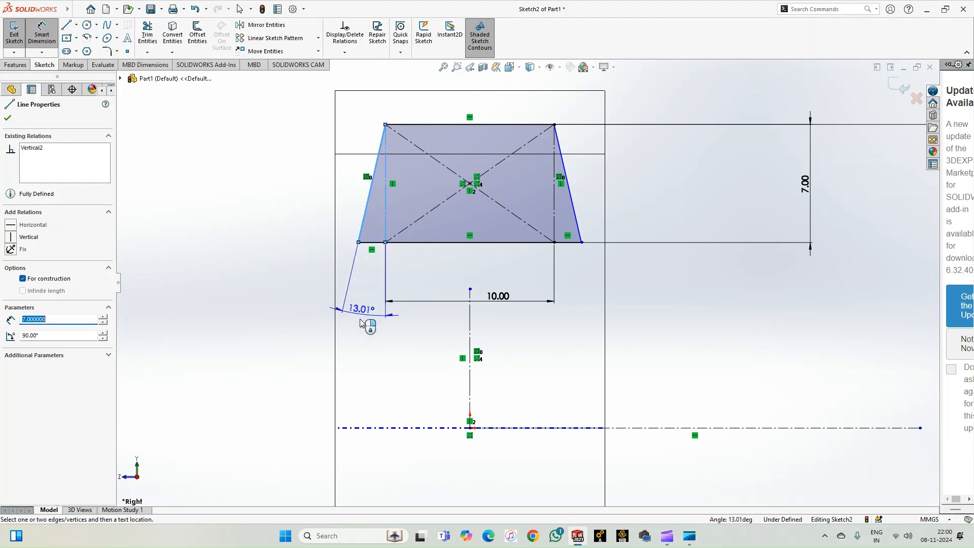
click(382, 367)
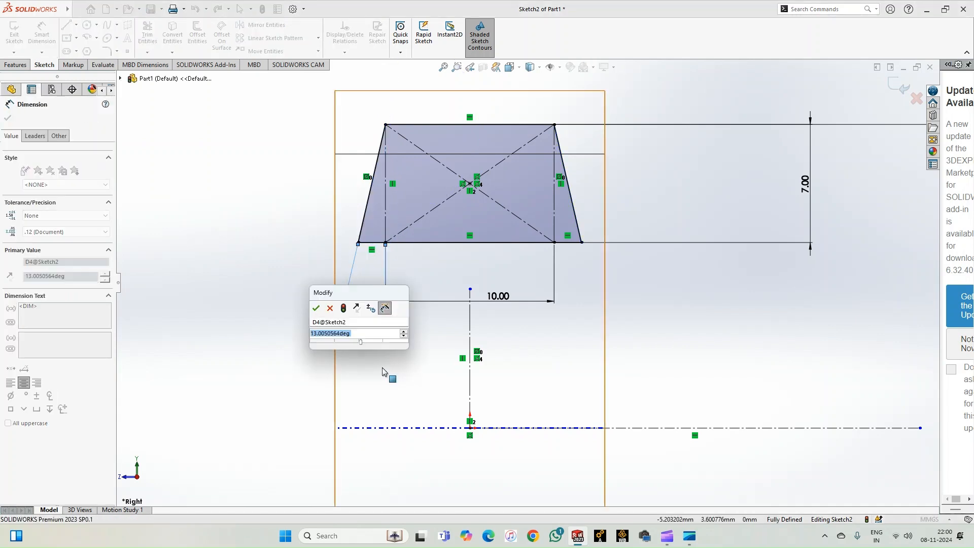
text(1)
key(Return)
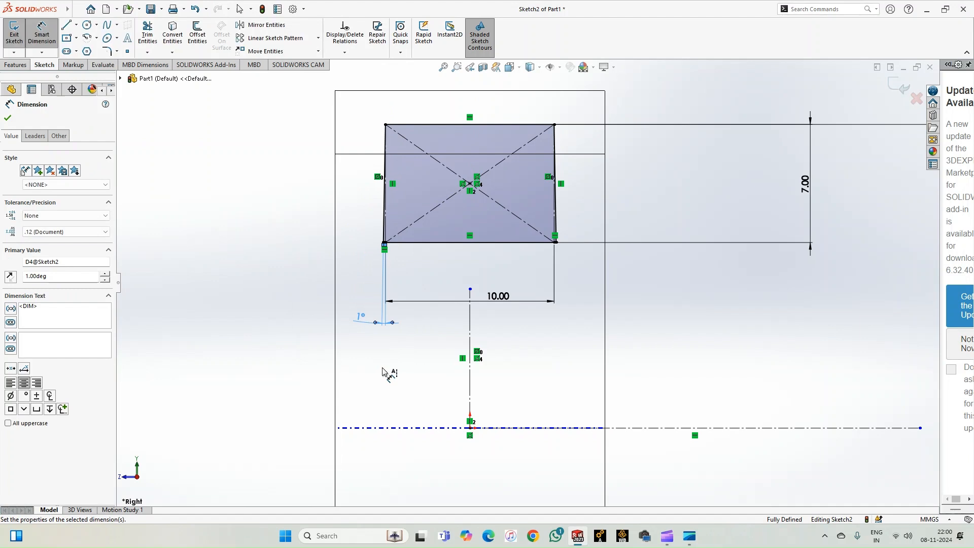
scroll(445, 235, down, 2)
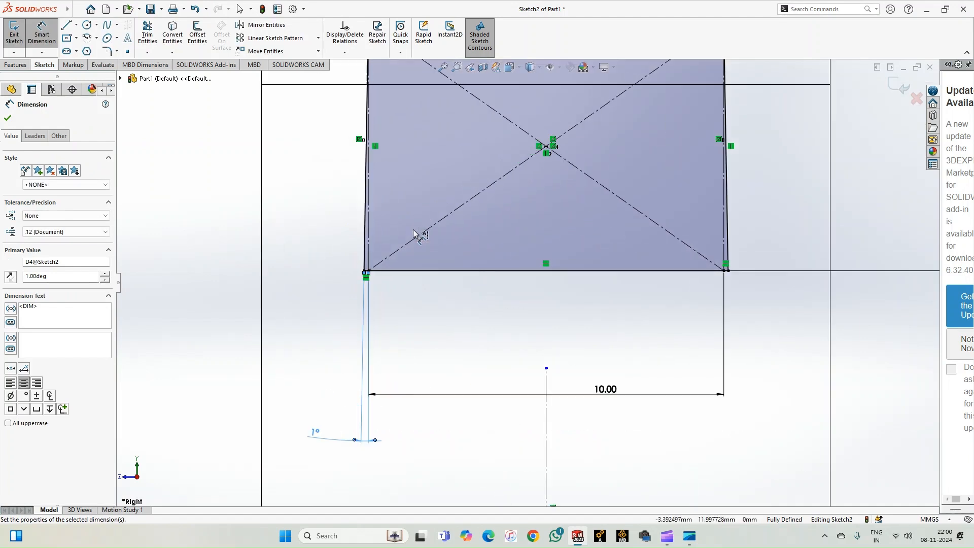
scroll(495, 280, up, 2)
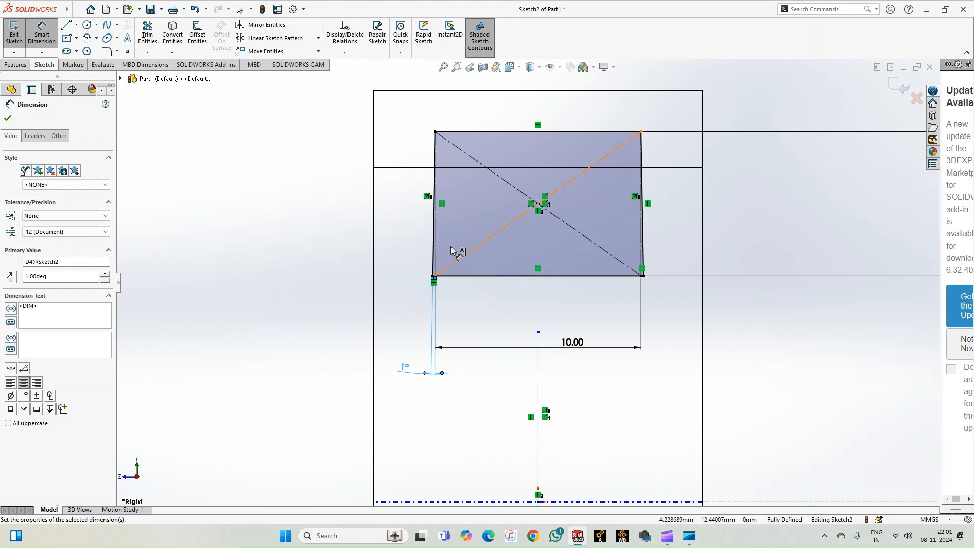
scroll(444, 247, down, 1)
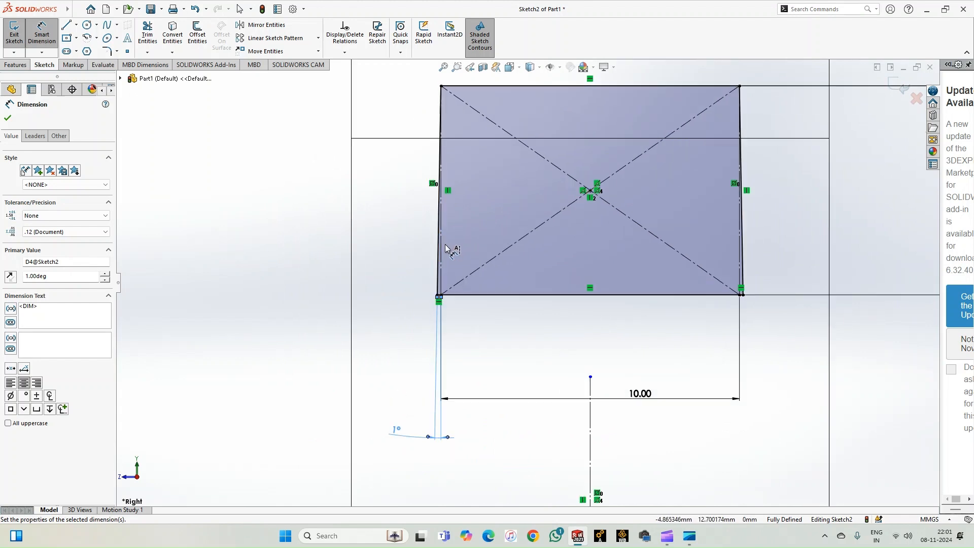
scroll(455, 273, up, 2)
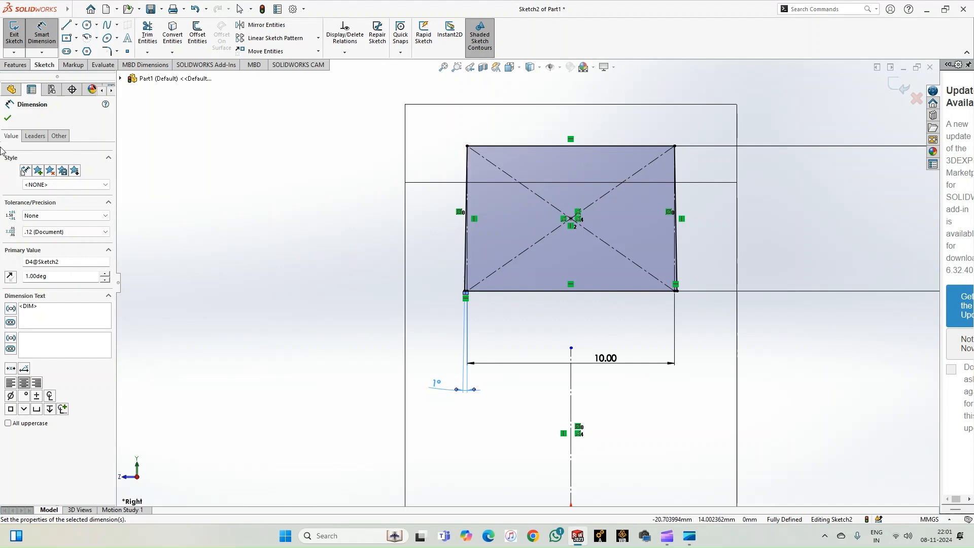
click(8, 119)
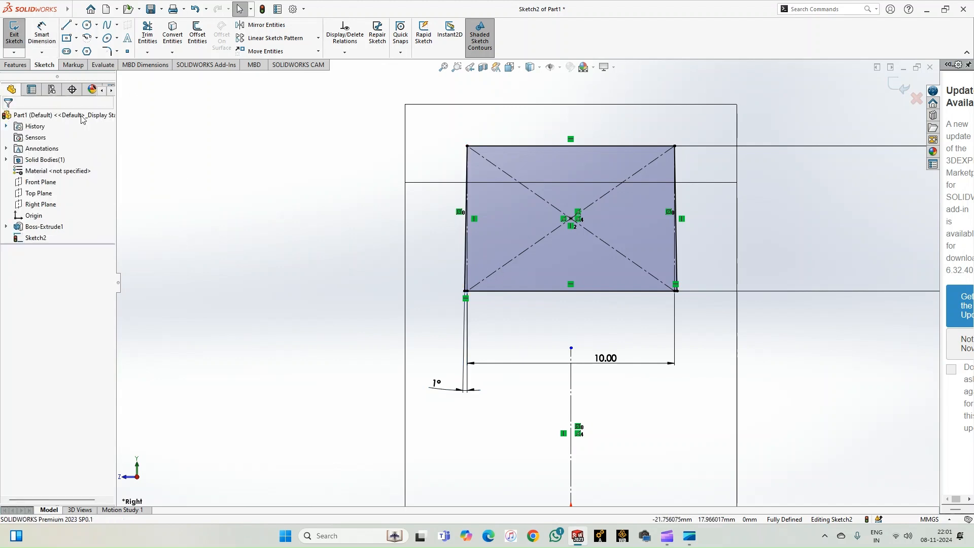
- Exit the sketch and create a 360° blind Revolved Cut of the profile about the horizontal construction line through the origin
click(14, 35)
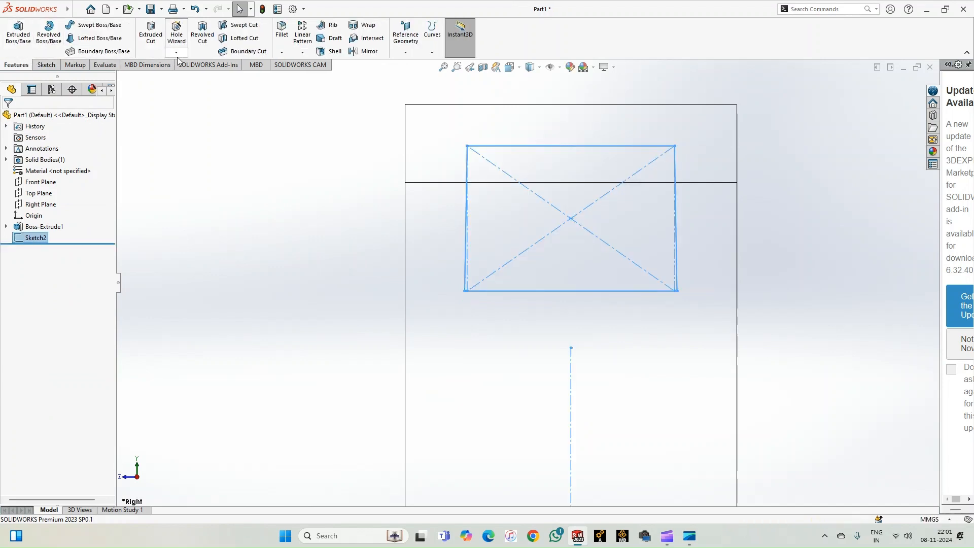
click(203, 32)
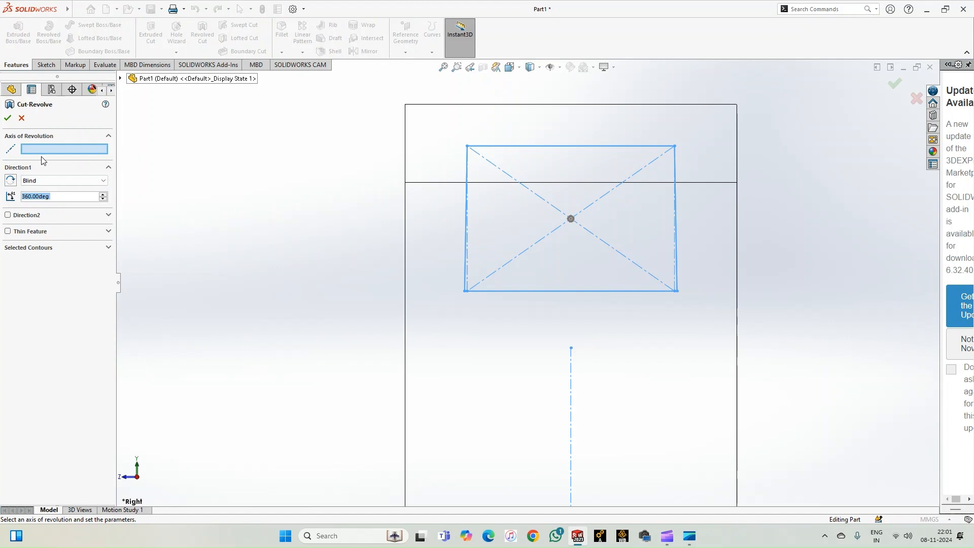
scroll(274, 338, up, 2)
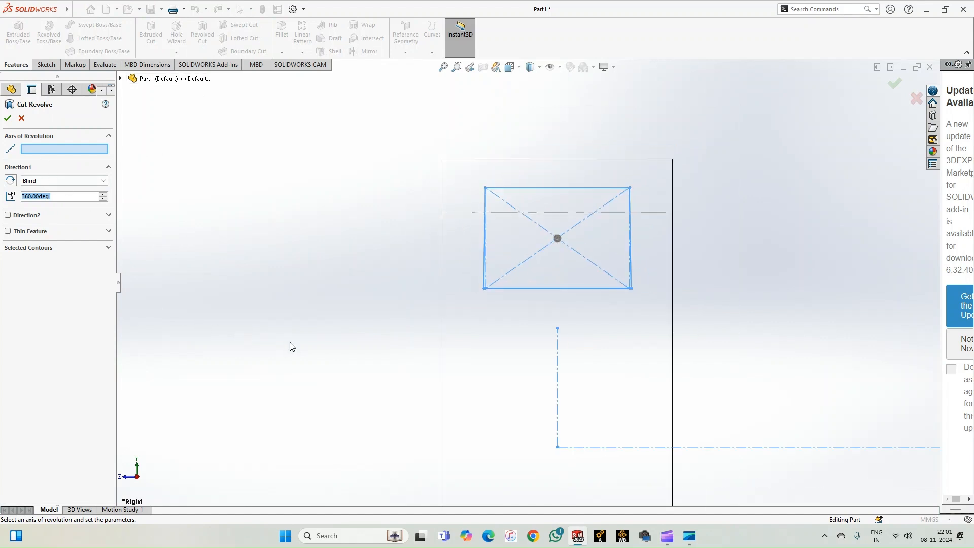
click(729, 447)
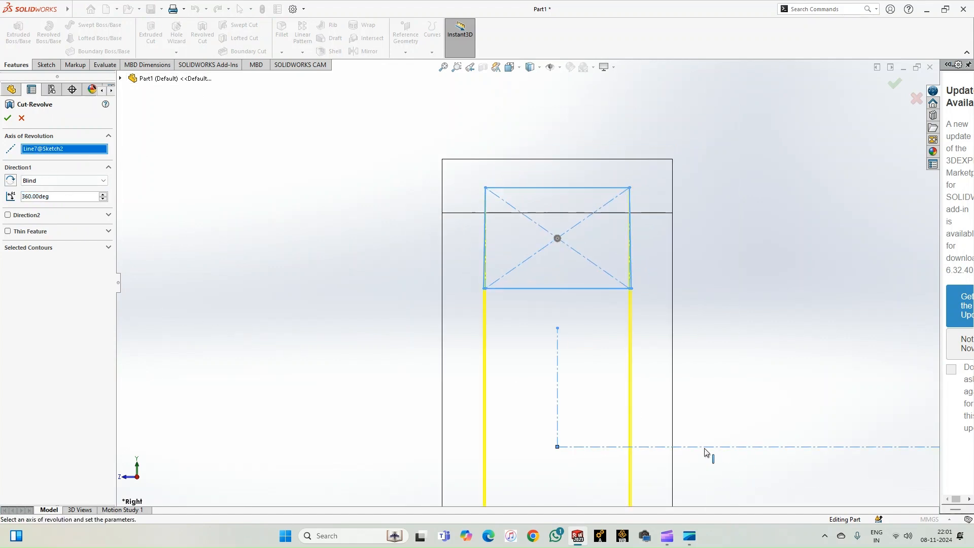
middle_drag(384, 350, 496, 273)
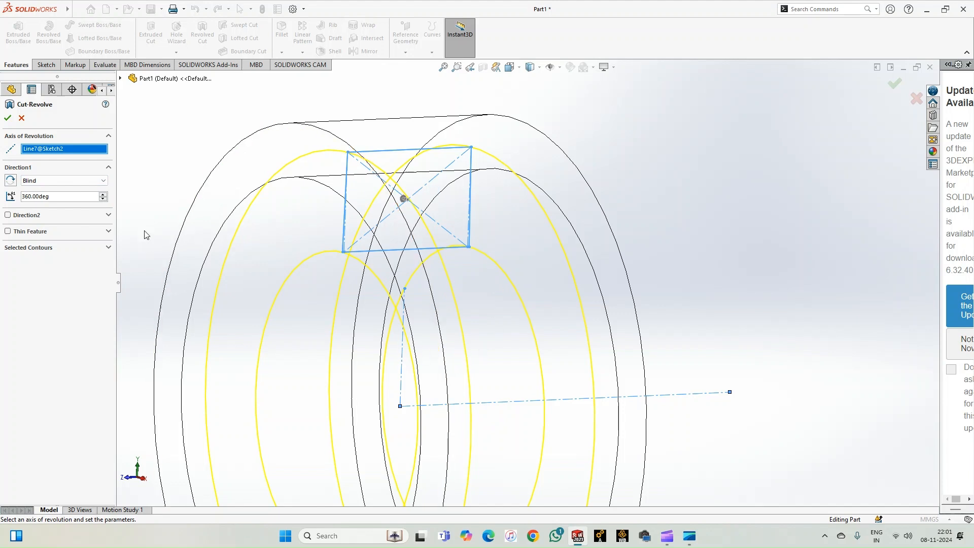
click(8, 120)
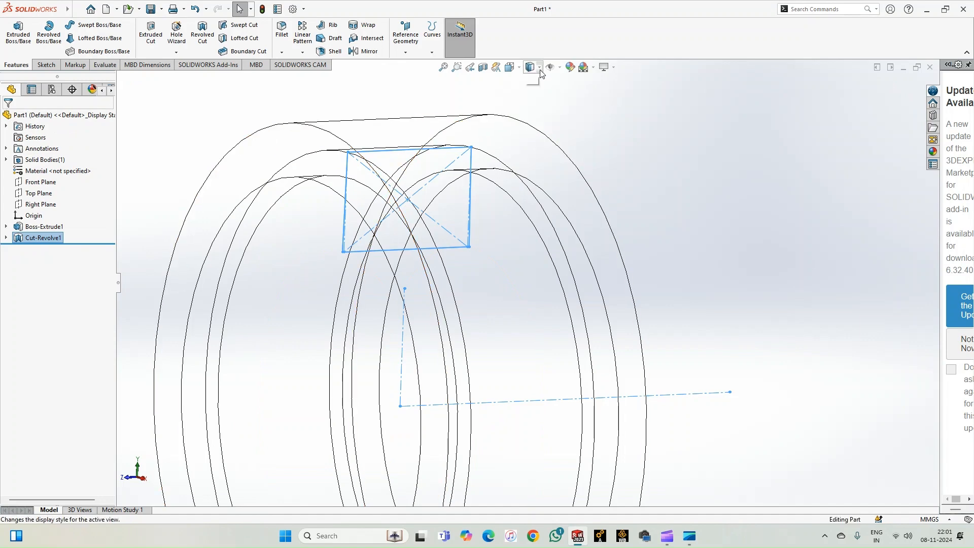
- Set the display style to Shaded With Edges and inspect the groove inside the ring from both ends
click(533, 84)
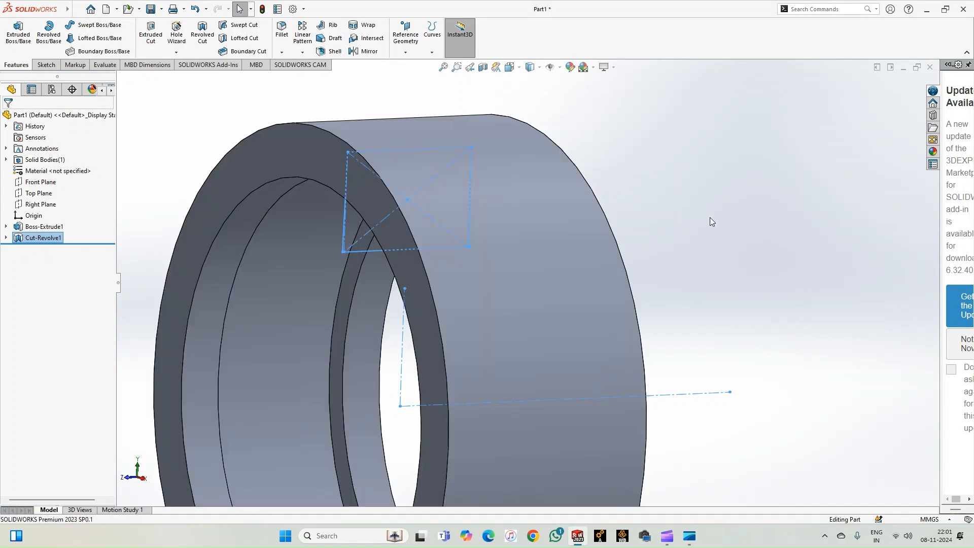
middle_drag(710, 222, 696, 269)
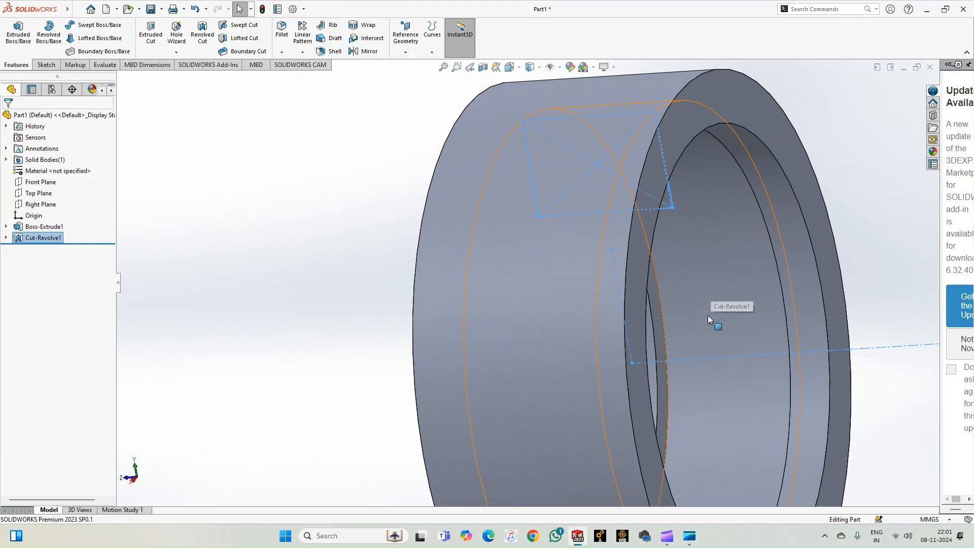
scroll(709, 316, up, 3)
middle_drag(707, 315, 526, 309)
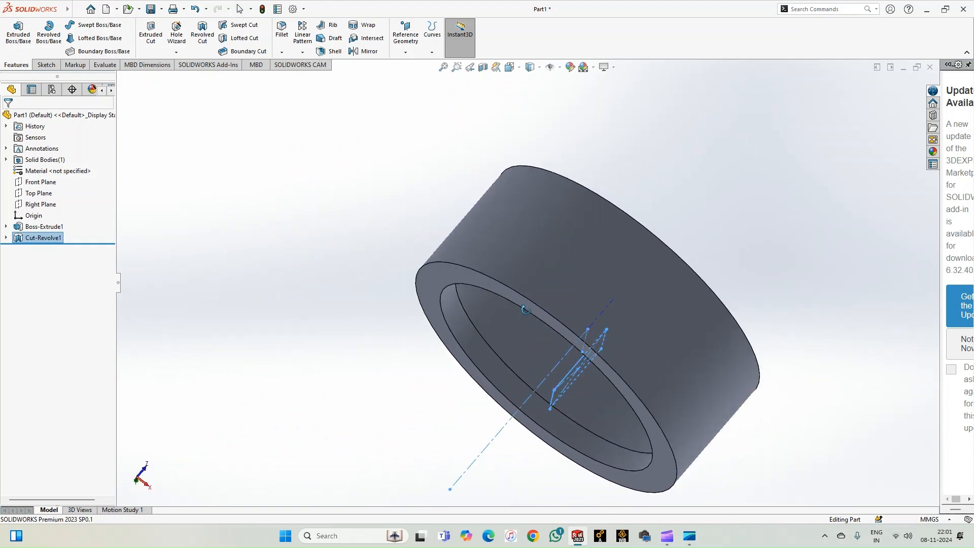
scroll(527, 307, down, 3)
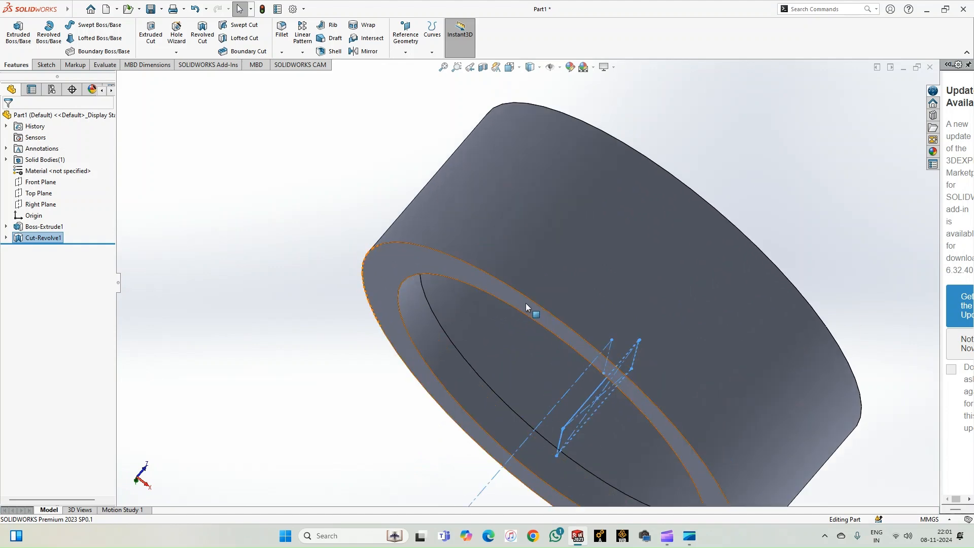
- Fillet the outer circular edges at both ends of the ring with a symmetric 0.25 mm radius
click(527, 299)
middle_drag(753, 193, 724, 221)
click(719, 212)
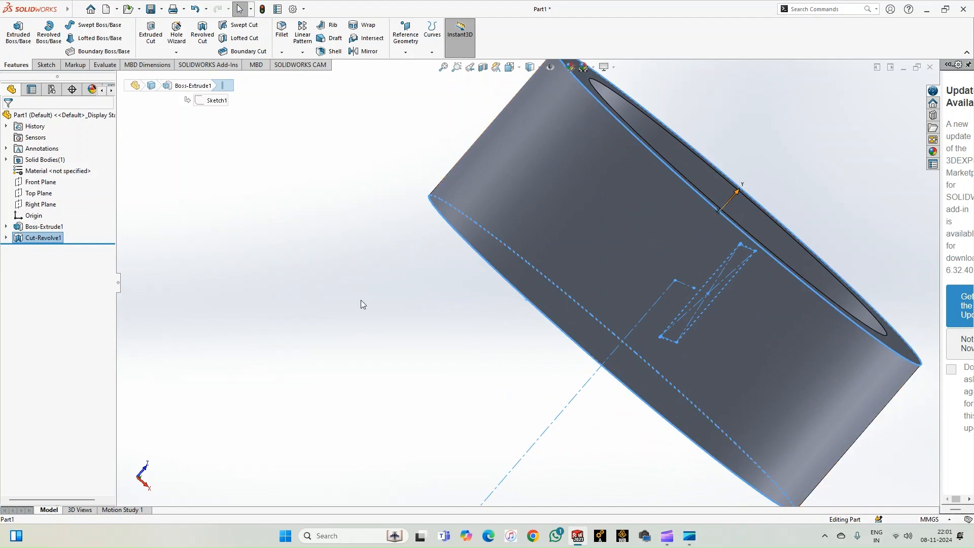
middle_drag(363, 304, 408, 242)
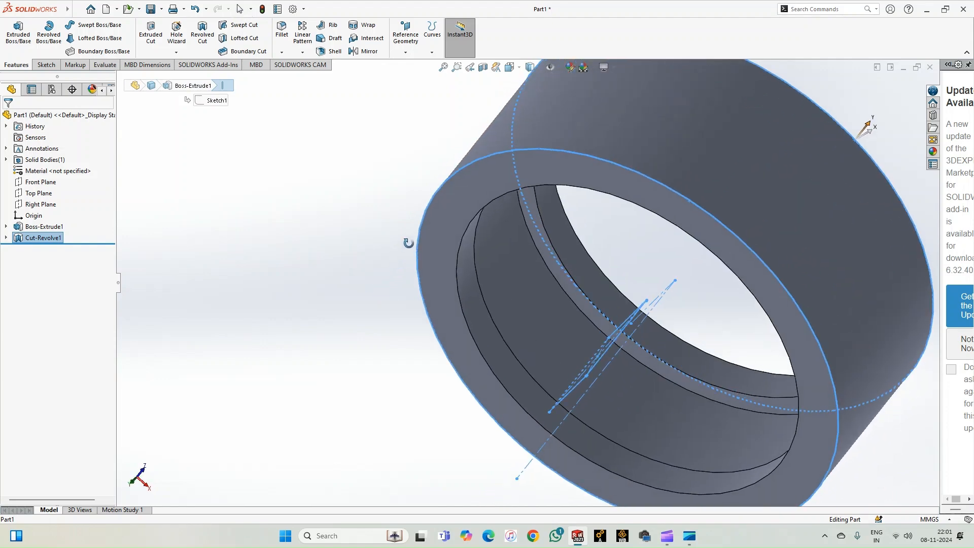
click(281, 35)
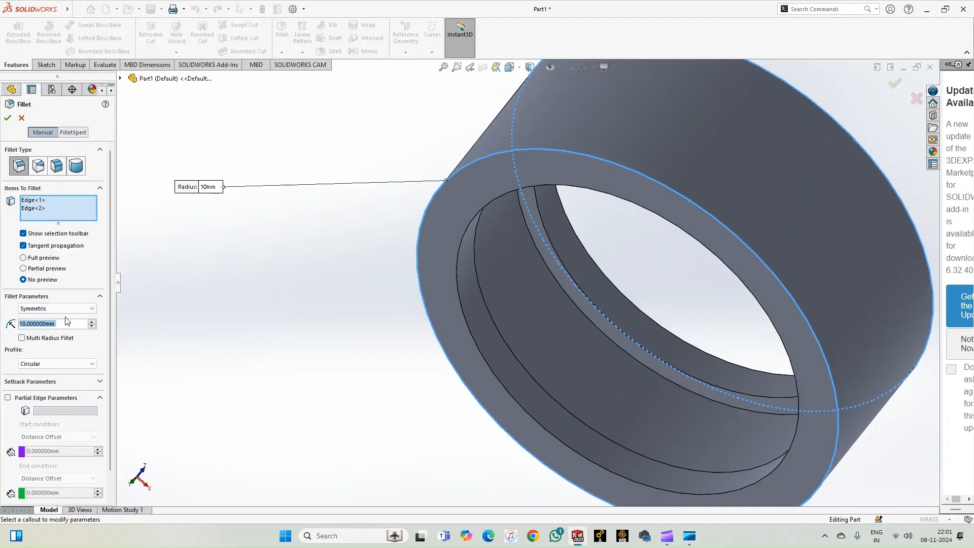
text(0.25)
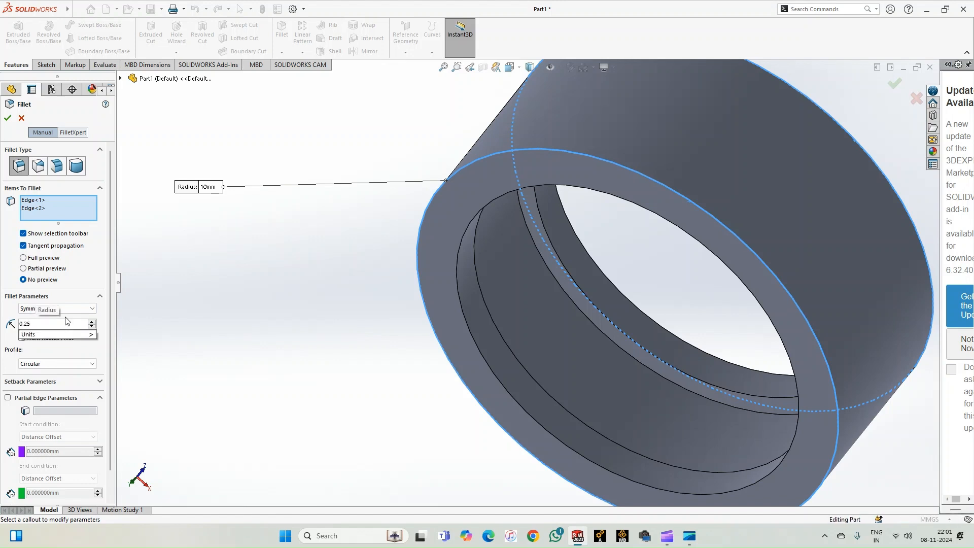
key(Return)
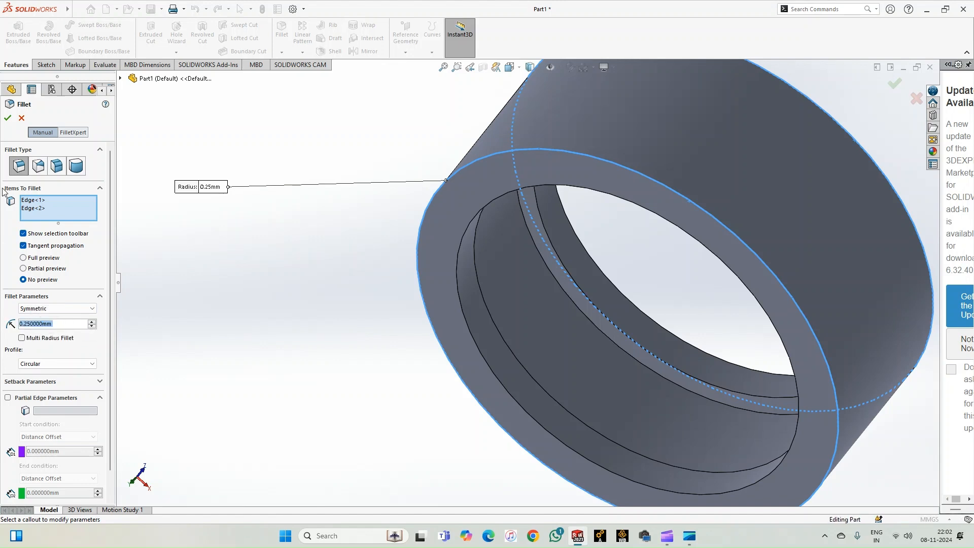
click(8, 118)
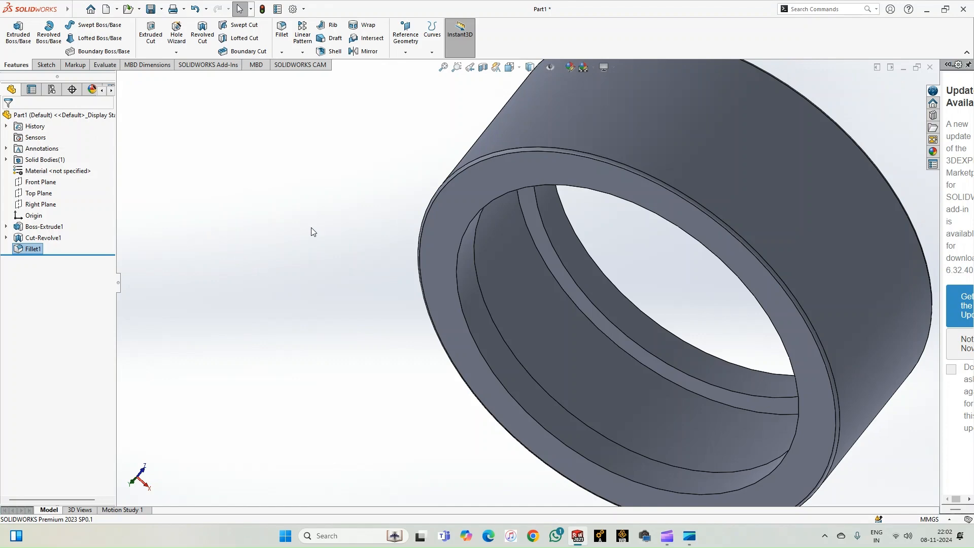
- Assign the AISI 304 steel material to the ring part and close the material library
middle_drag(312, 227, 329, 264)
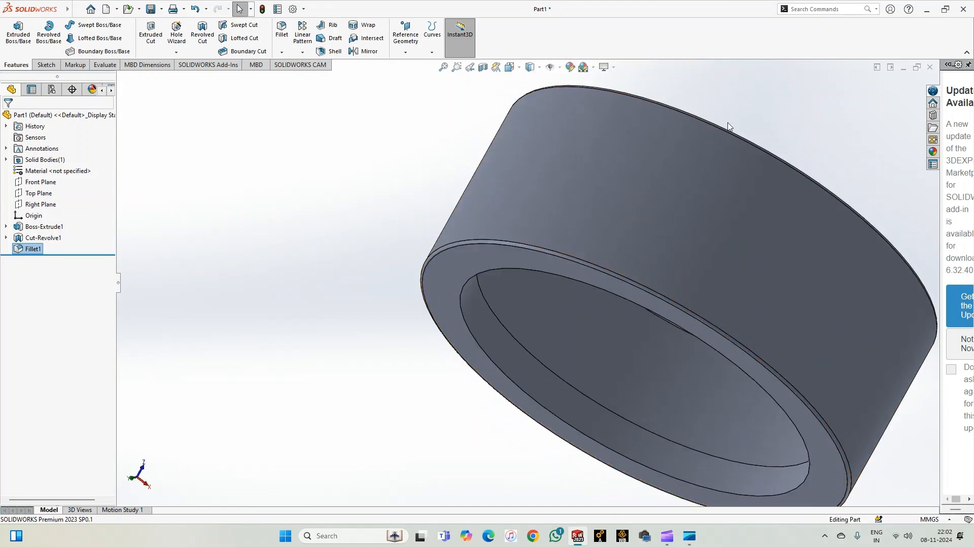
middle_drag(728, 126, 402, 322)
scroll(333, 323, up, 2)
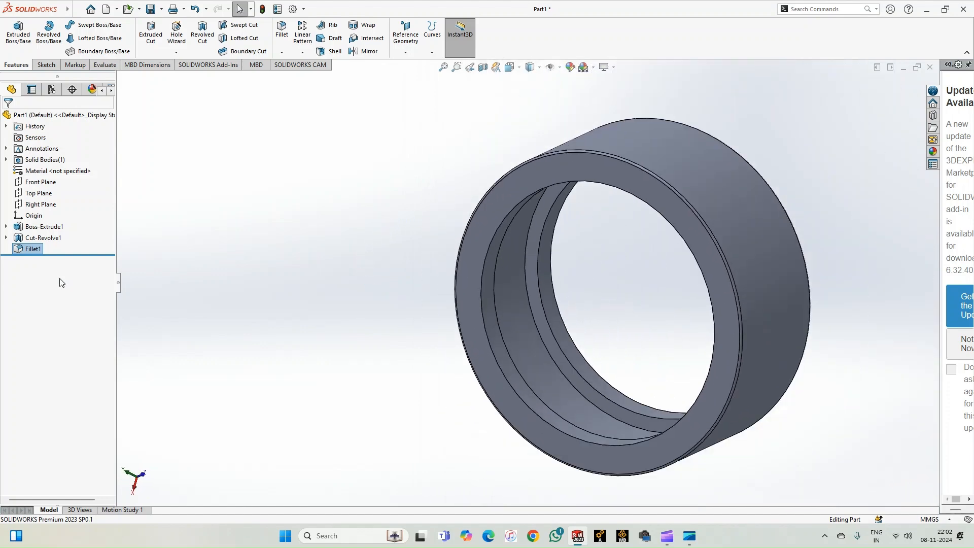
right_click(59, 174)
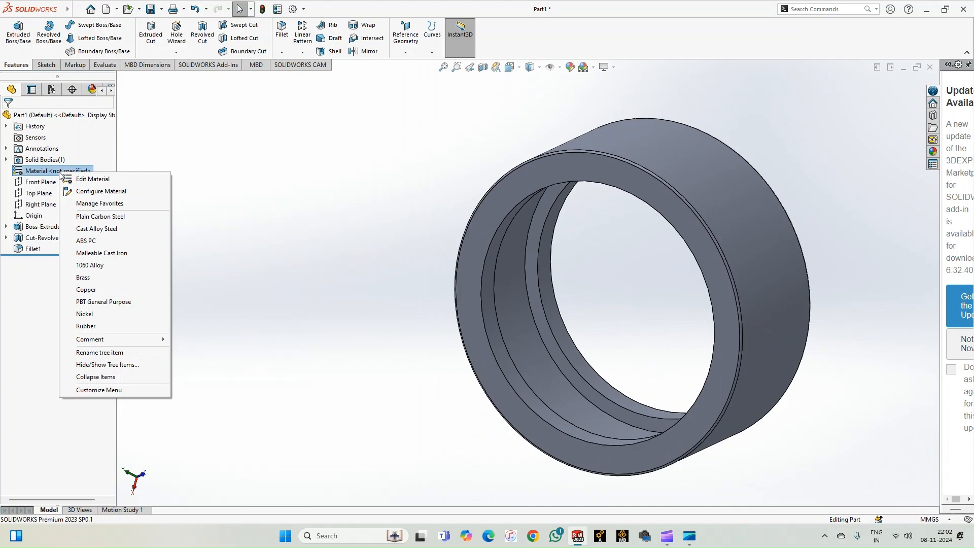
click(89, 183)
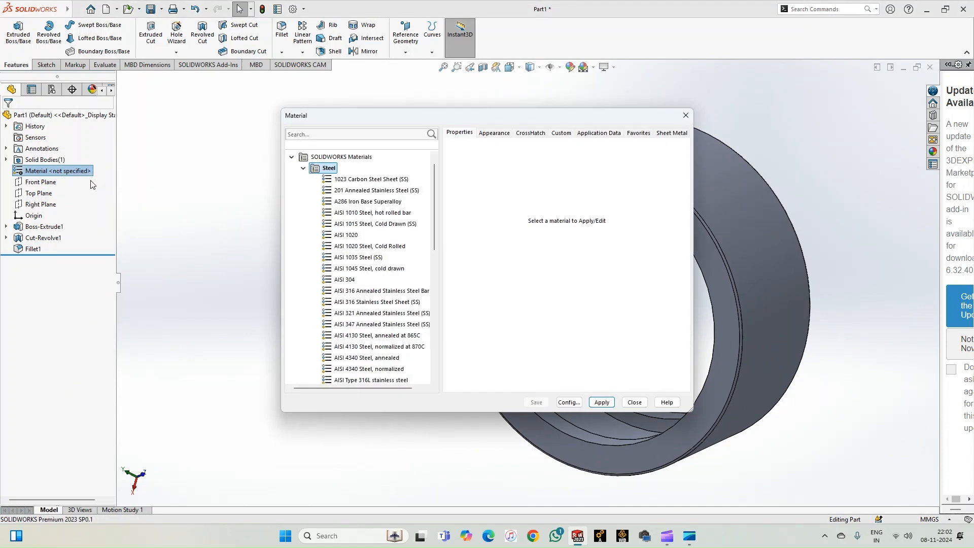
click(342, 280)
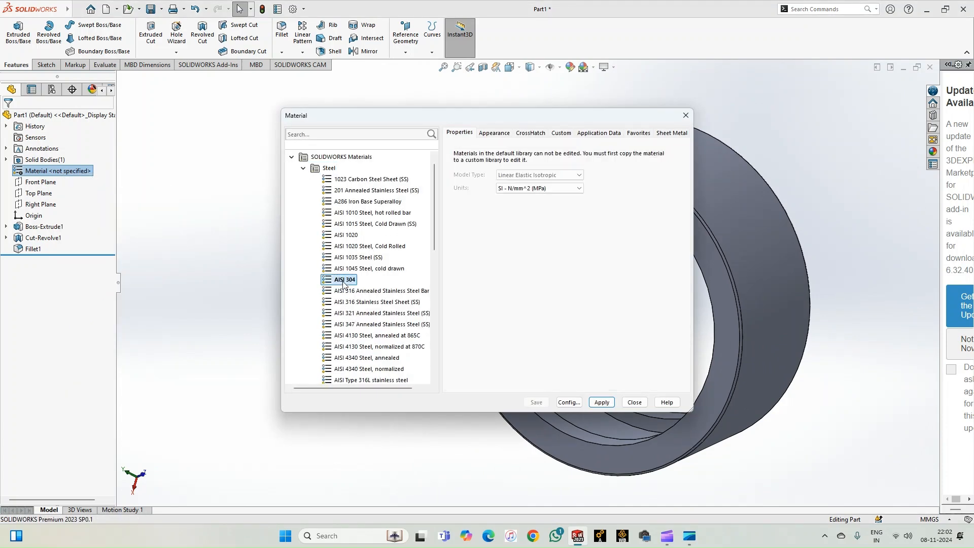
click(601, 402)
click(634, 402)
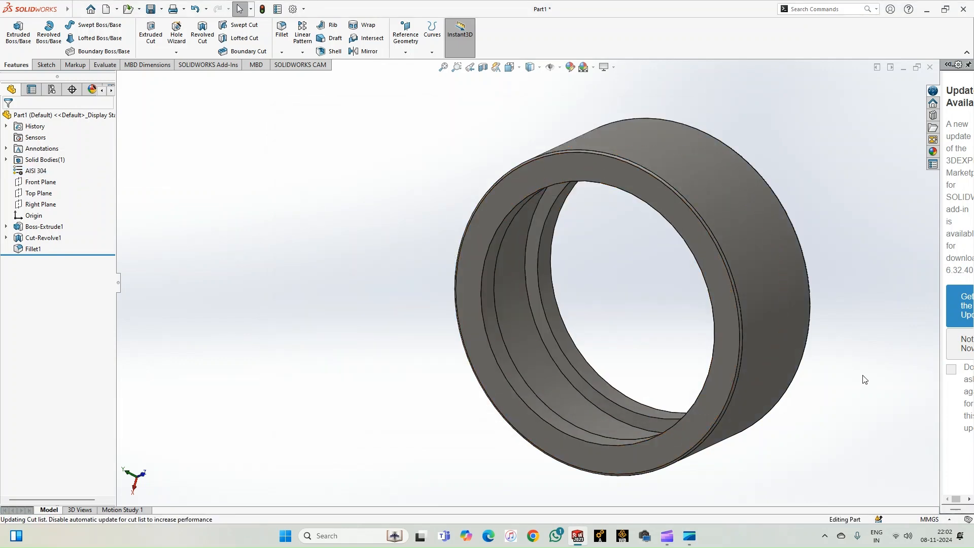
middle_drag(865, 379, 858, 349)
middle_drag(816, 266, 446, 414)
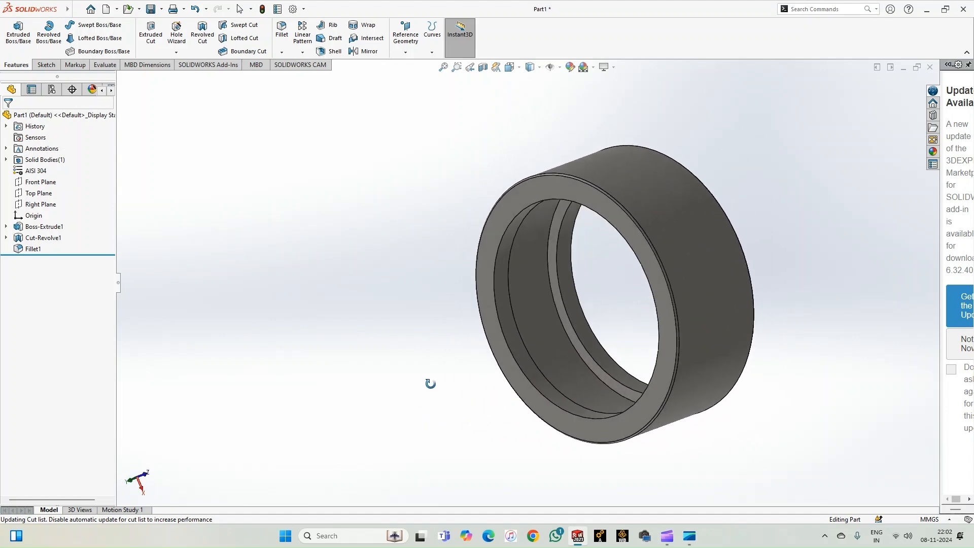
middle_drag(489, 387, 446, 161)
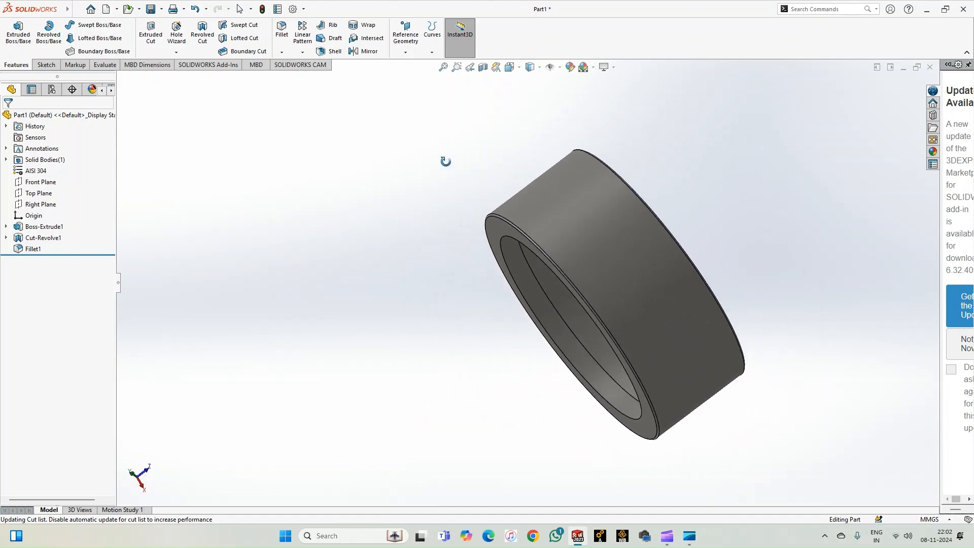